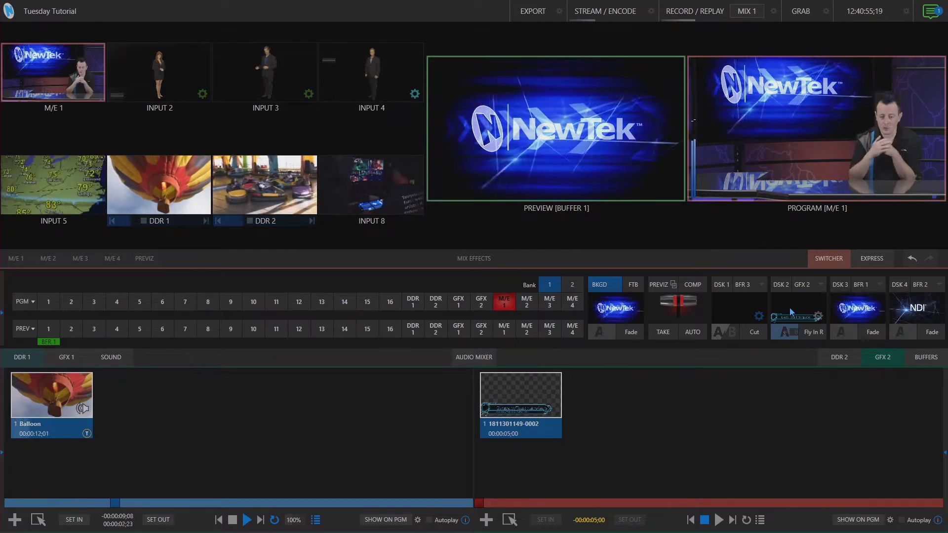
Load Concentric Broadcast Demo from the Concentric Demo LiveGraphics folder into Buffer 3 and cut DSK 1 on air
{"action": "left_click", "coordinate": [926, 357]}
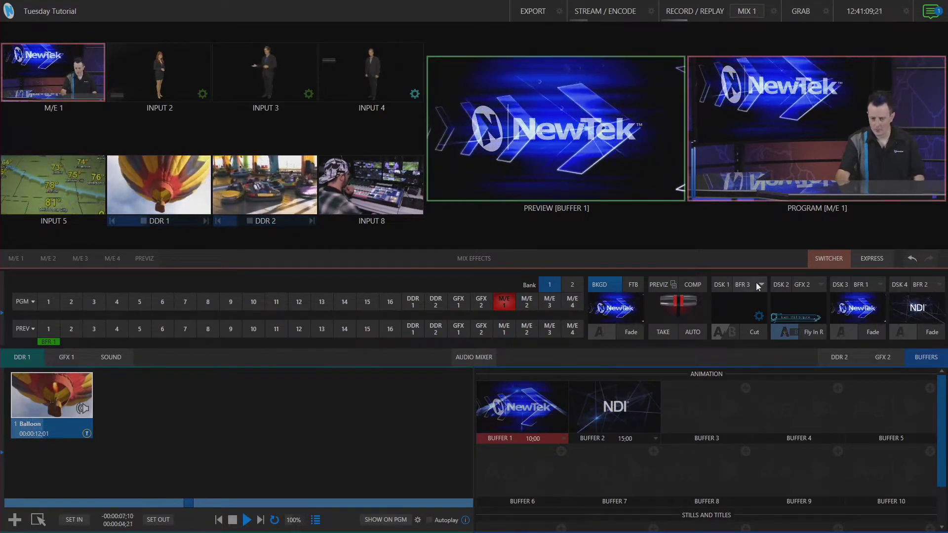
{"action": "left_click", "coordinate": [745, 387]}
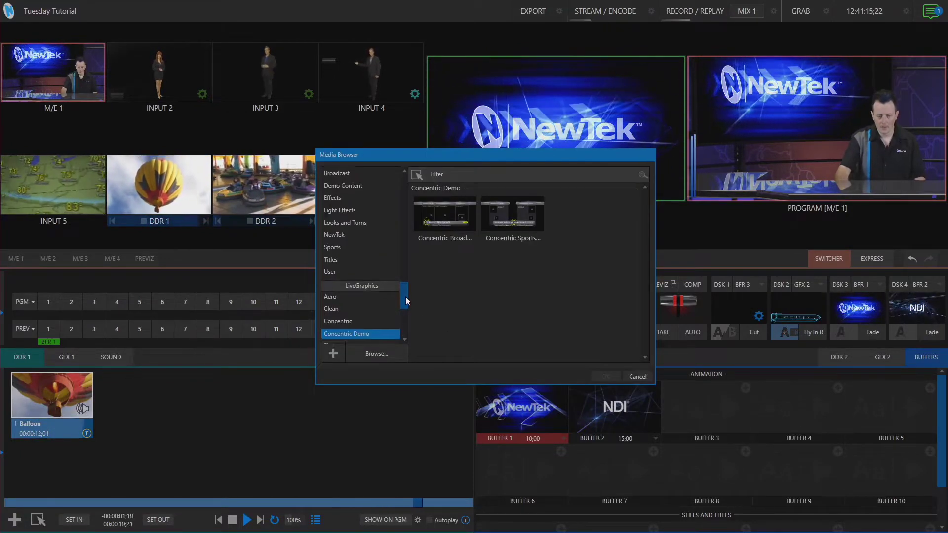
{"action": "left_click_drag", "start_coordinate": [405, 296], "coordinate": [411, 310]}
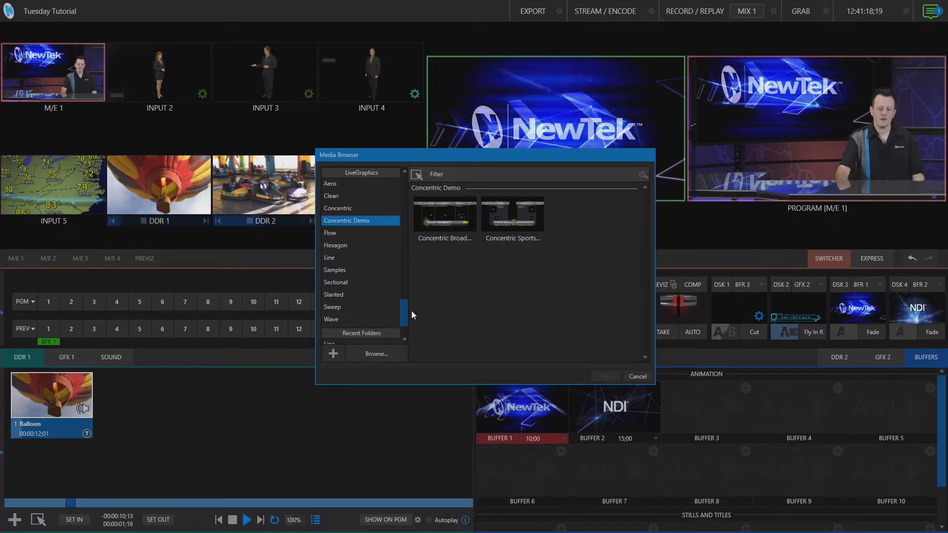
{"action": "left_click", "coordinate": [333, 187]}
{"action": "left_click", "coordinate": [336, 195]}
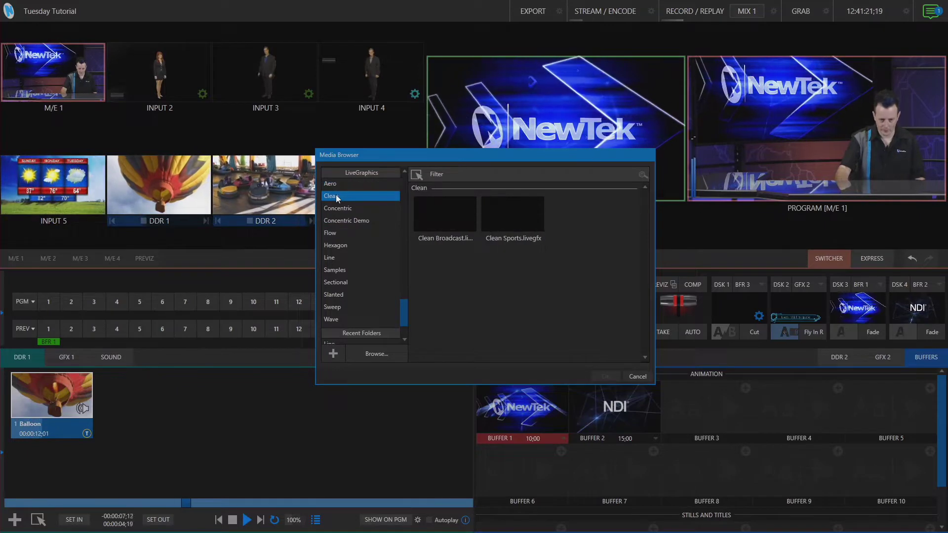
{"action": "left_click", "coordinate": [352, 219]}
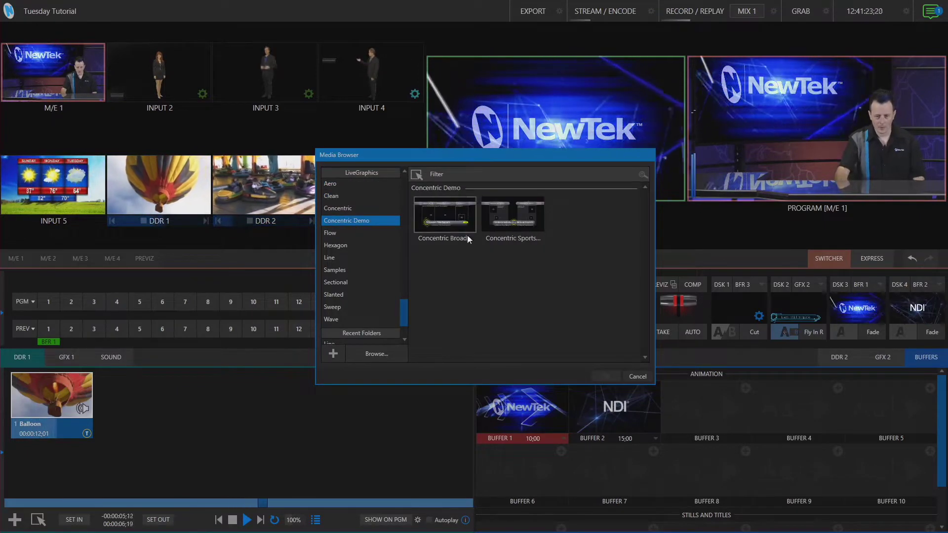
{"action": "left_click", "coordinate": [455, 215]}
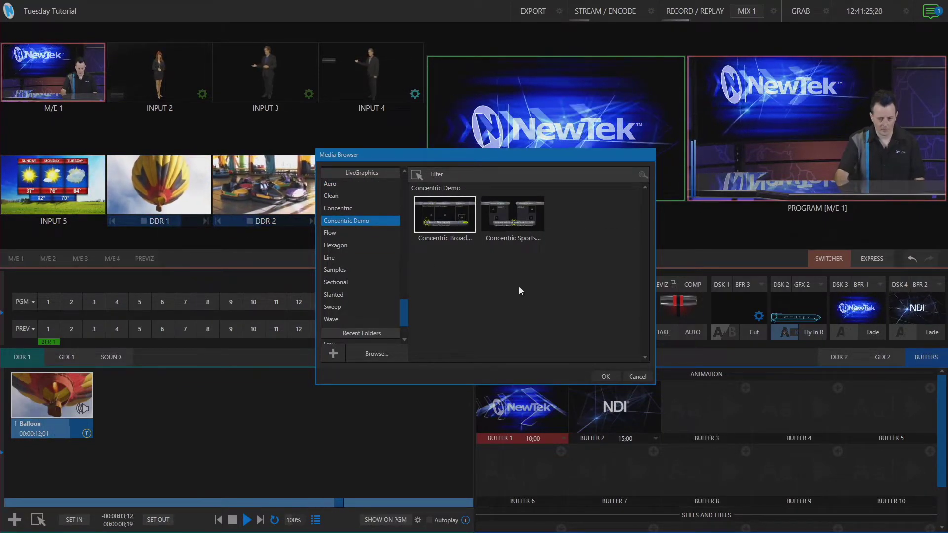
{"action": "left_click", "coordinate": [606, 378]}
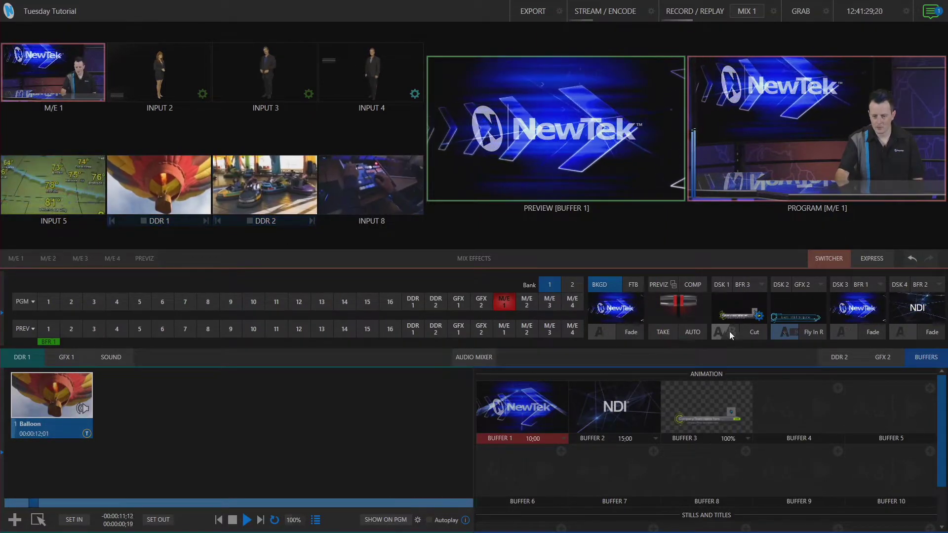
{"action": "left_click", "coordinate": [757, 332]}
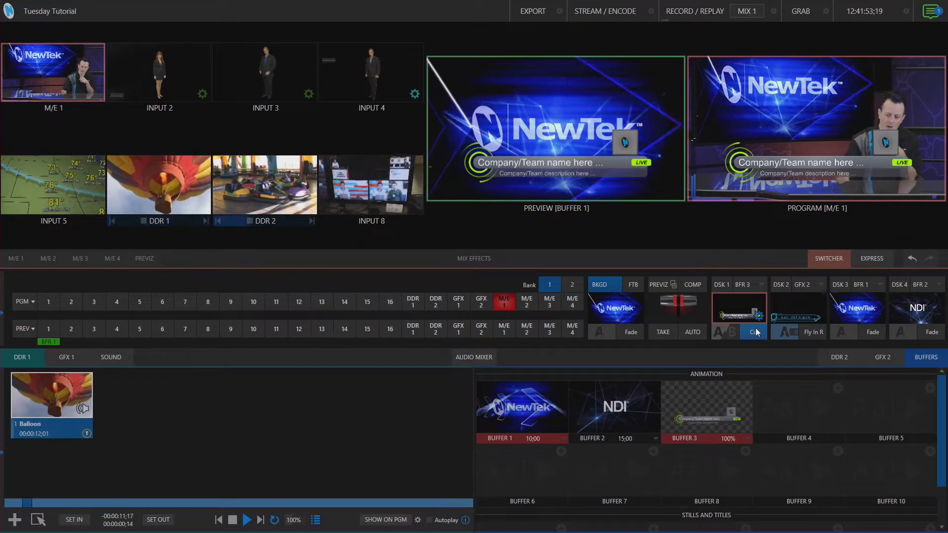
Open Buffer 3's title for editing and replace the session title name with the presenter's full name
{"action": "mouse_move", "coordinate": [694, 406]}
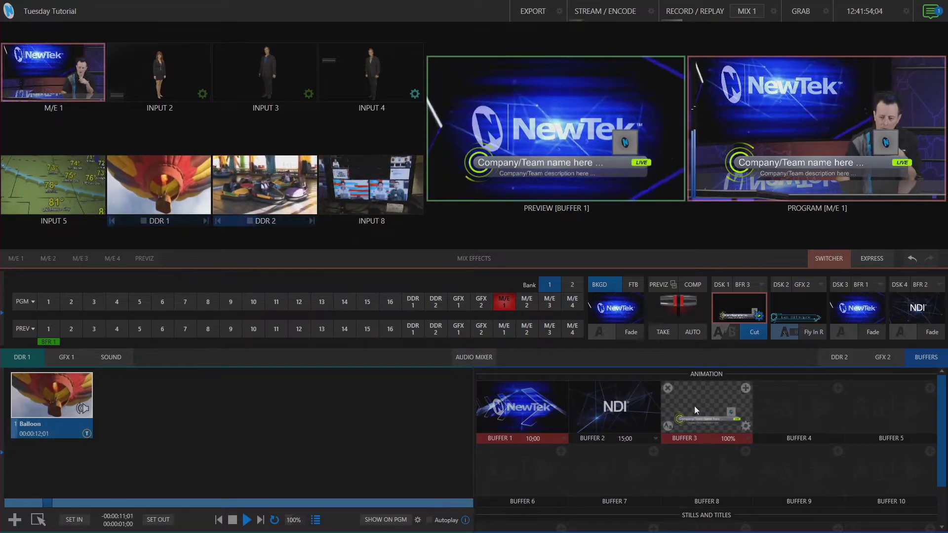
{"action": "left_click", "coordinate": [668, 426]}
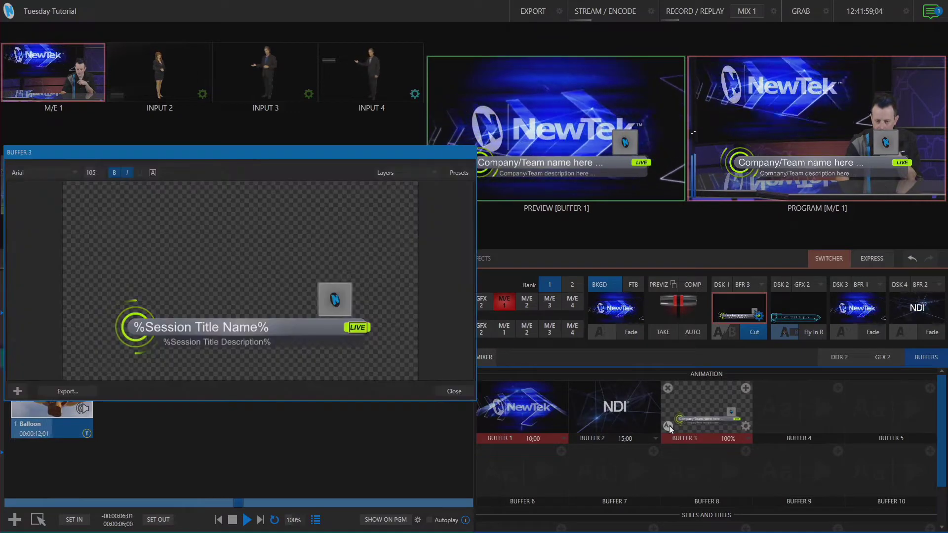
{"action": "double_click", "coordinate": [249, 328]}
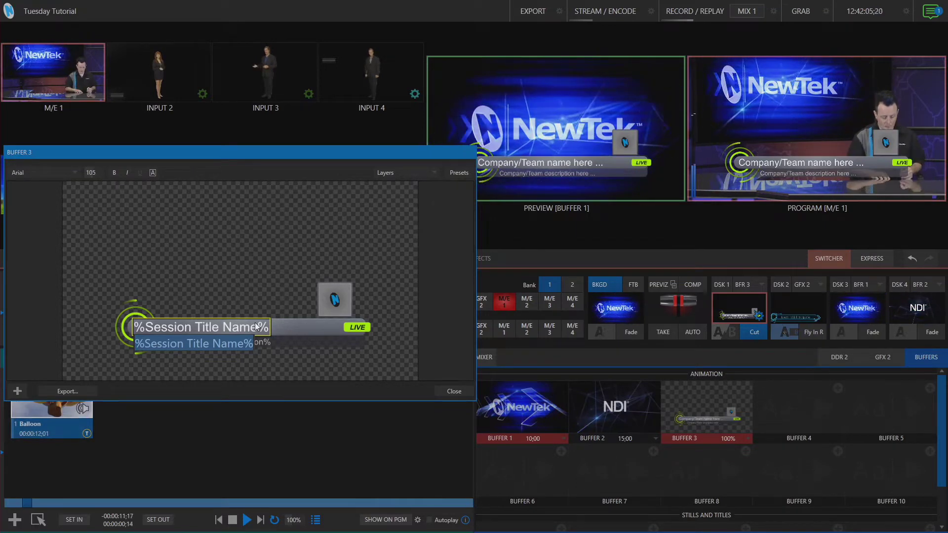
{"action": "type", "text": "Richard"}
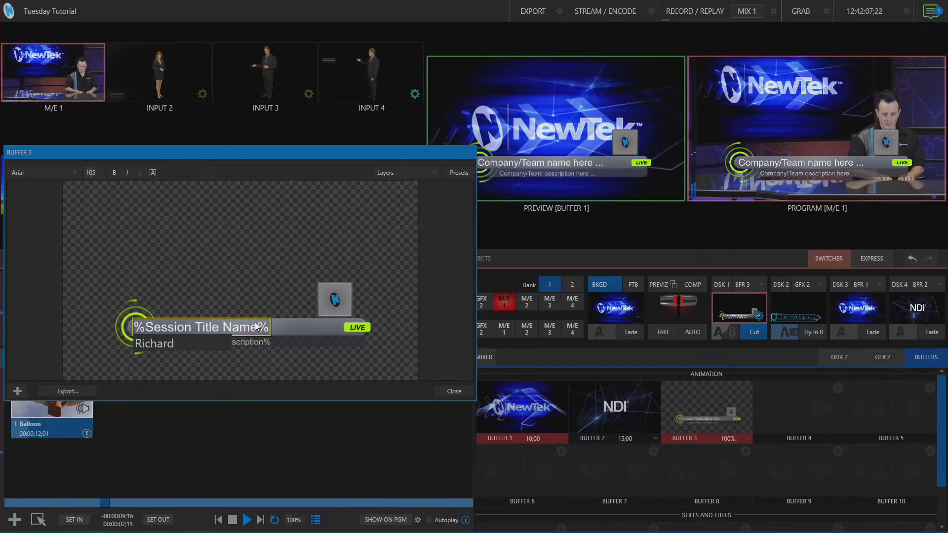
{"action": "type", "text": " Evans"}
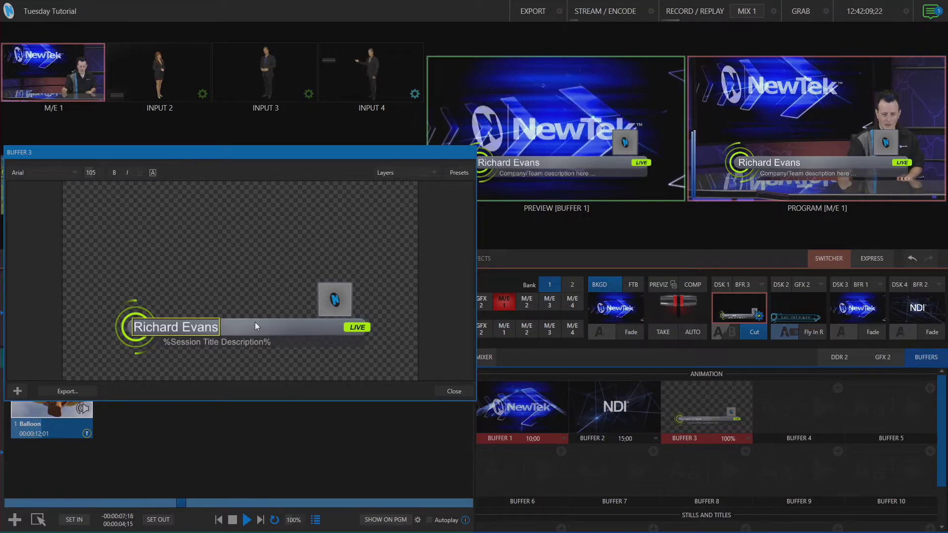
Replace the session title description in the lower third with "Video Content Producer"
{"action": "left_click", "coordinate": [256, 340]}
{"action": "left_click", "coordinate": [256, 340]}
{"action": "type", "text": "V"}
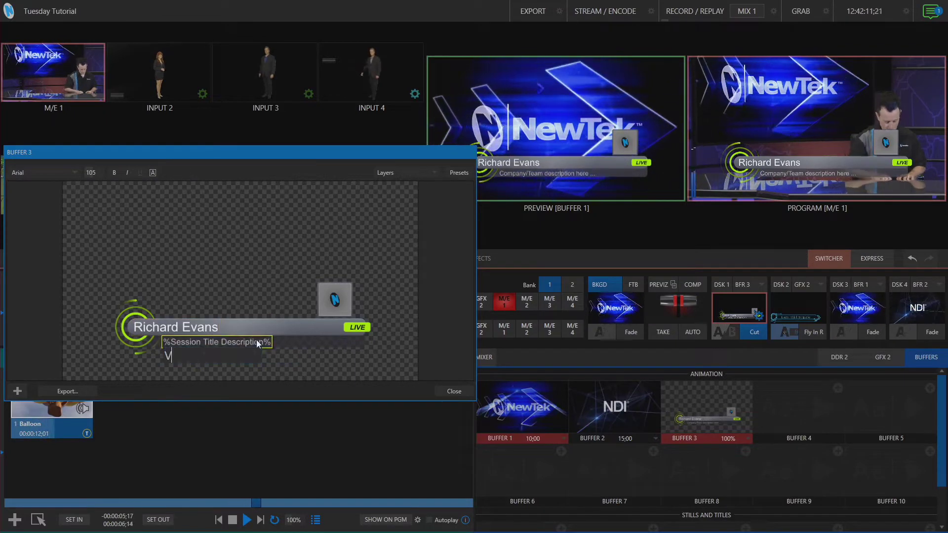
{"action": "type", "text": "ideo Cont"}
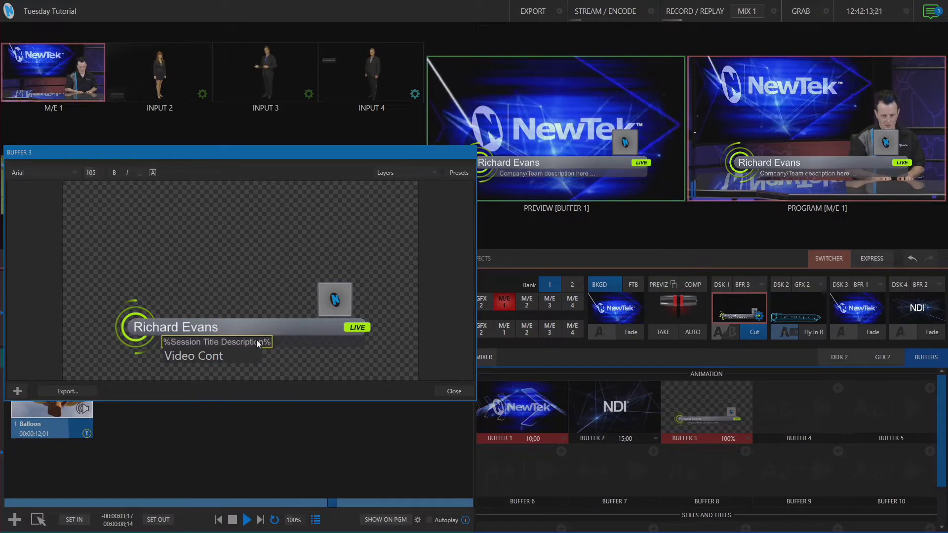
{"action": "type", "text": "ent Producer"}
{"action": "key", "text": "Escape"}
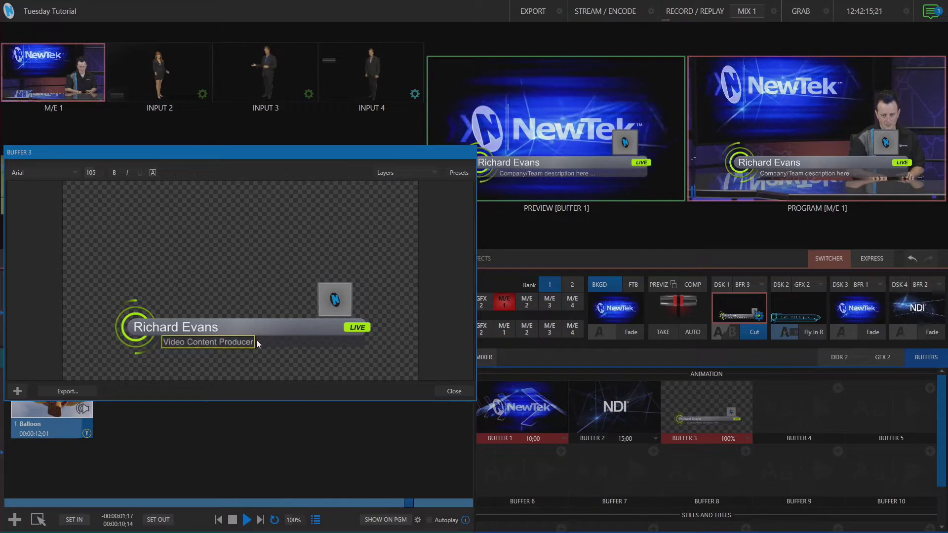
Select the name line to check its font and style options, and close the title editor
{"action": "left_click", "coordinate": [167, 326]}
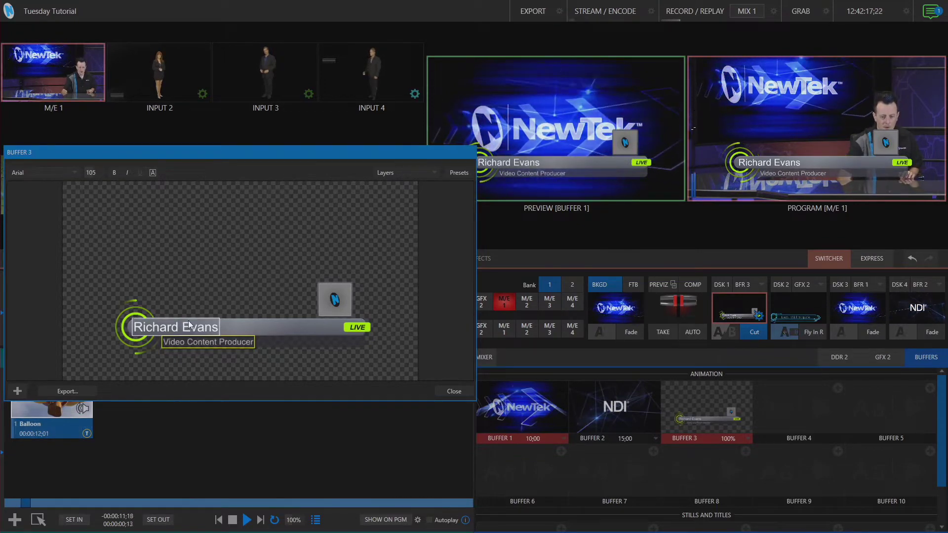
{"action": "left_click", "coordinate": [167, 326]}
{"action": "left_click", "coordinate": [115, 173]}
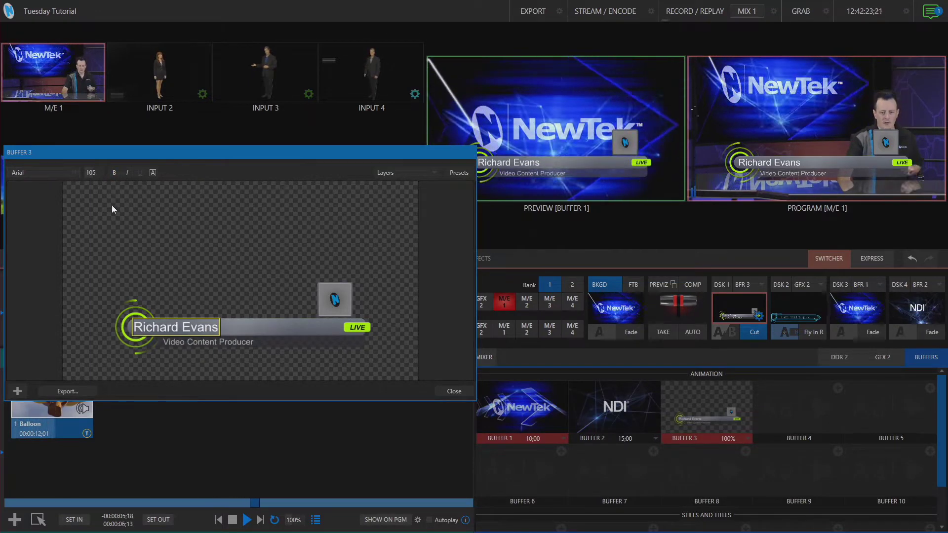
{"action": "left_click", "coordinate": [457, 390]}
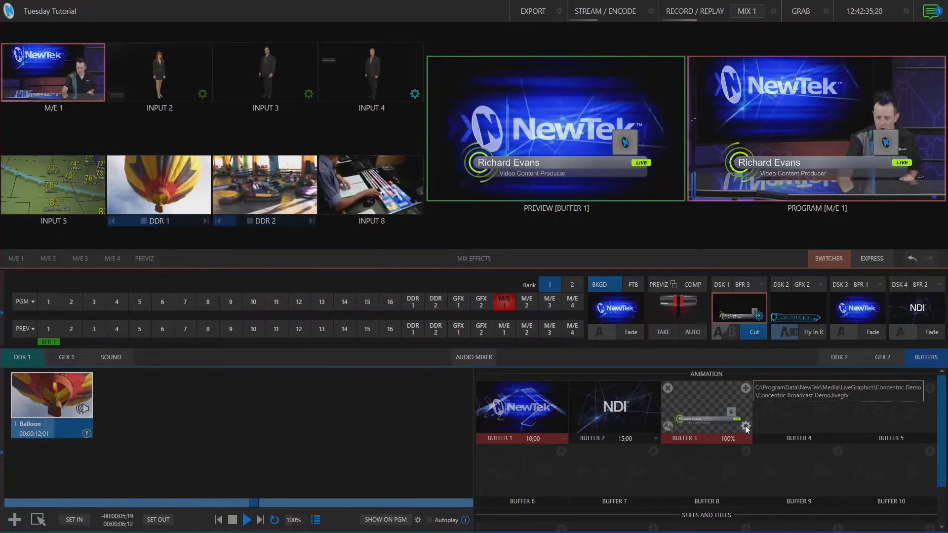
In Buffer 3's title presets, recall Off, Lower Third, LT No Live and OTS Bug Right, and return to Lower Third
{"action": "left_click", "coordinate": [746, 426]}
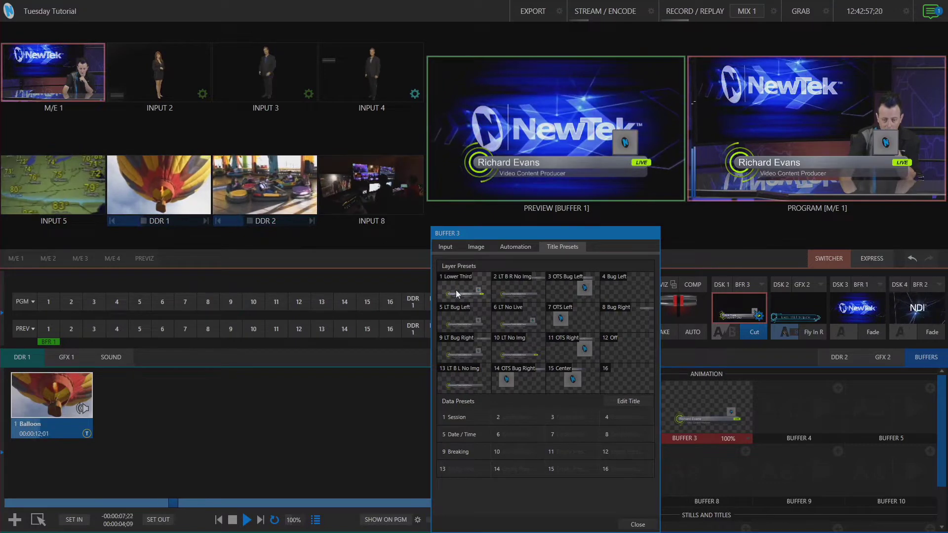
{"action": "left_click", "coordinate": [633, 352]}
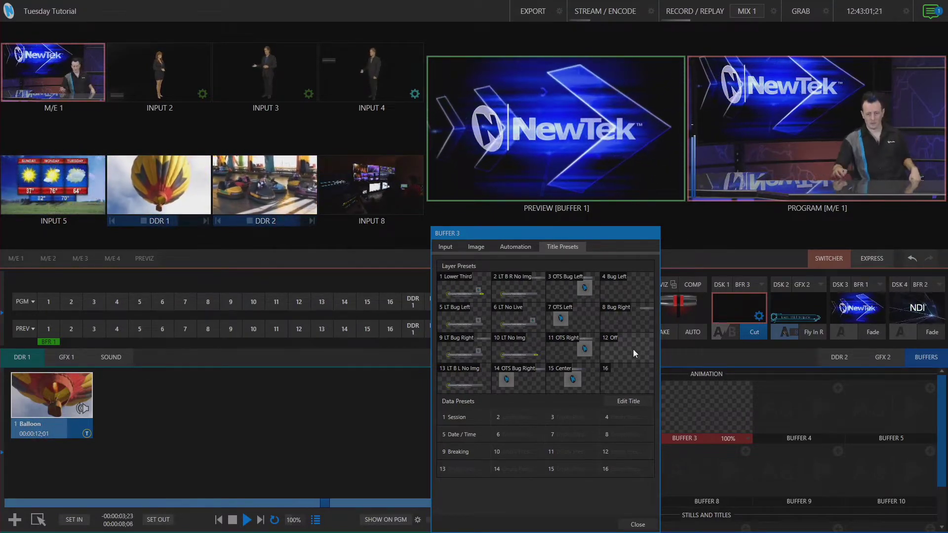
{"action": "left_click", "coordinate": [466, 292]}
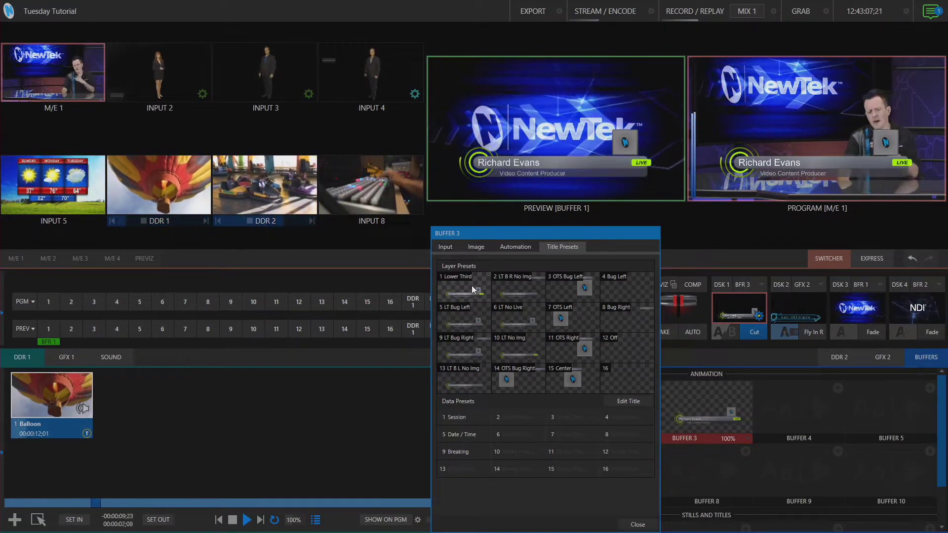
{"action": "left_click", "coordinate": [512, 295]}
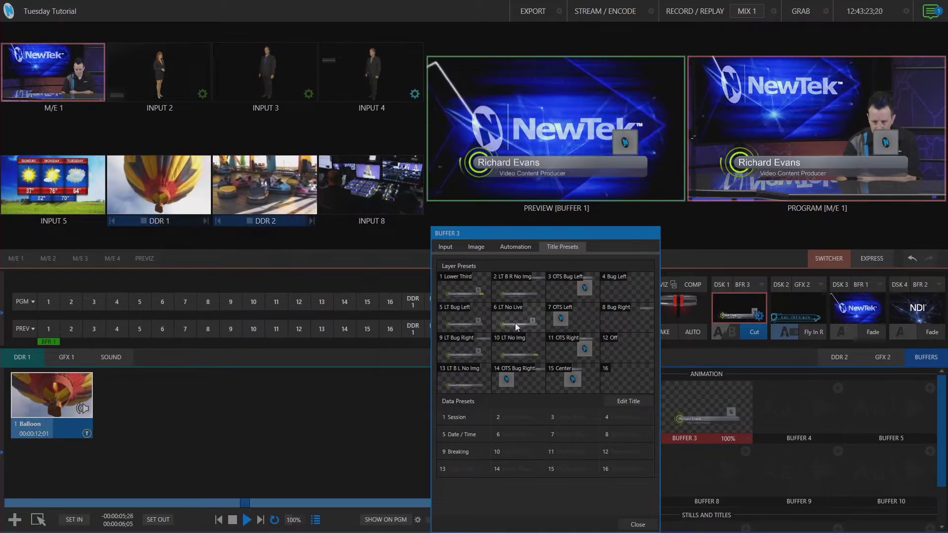
{"action": "left_click", "coordinate": [518, 380]}
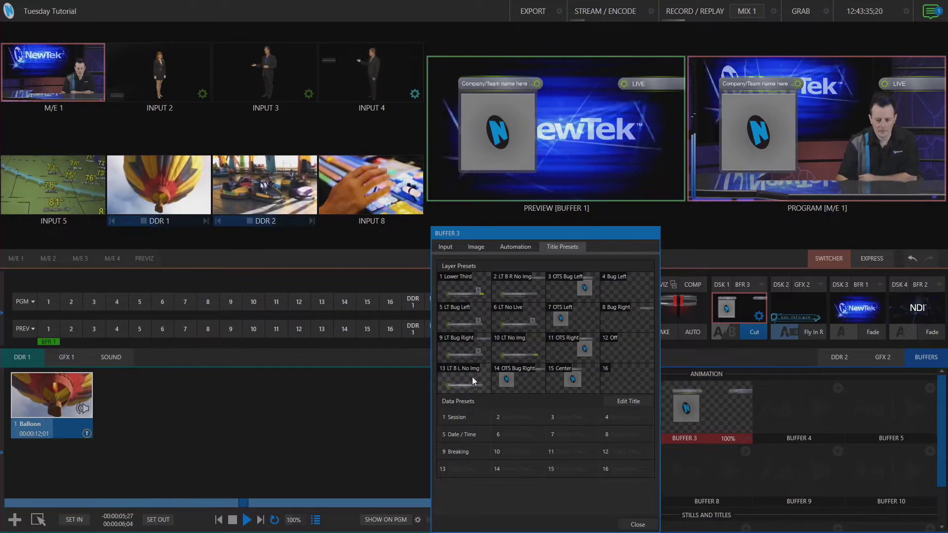
{"action": "left_click", "coordinate": [456, 284]}
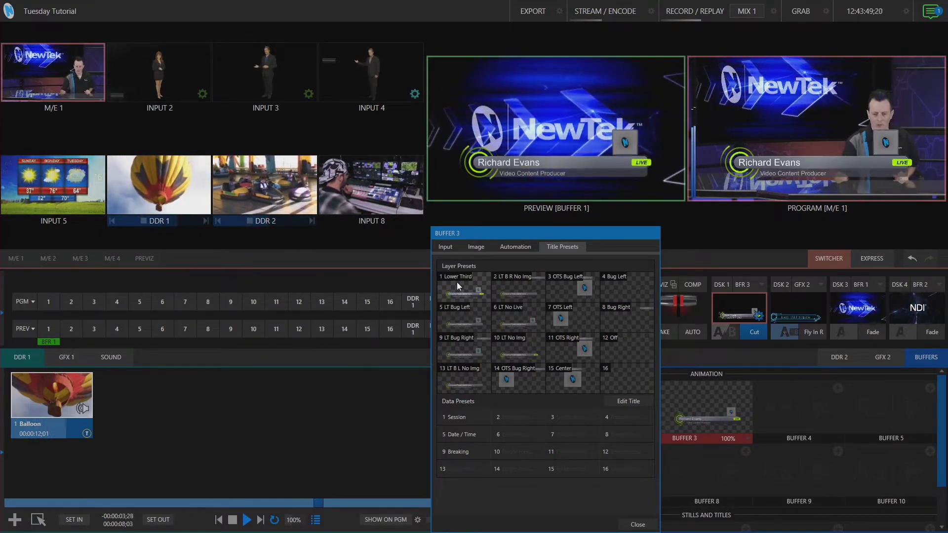
Open Buffer 3's title editor, show the Bug Left and Bug Left Text layers, and hide both again
{"action": "left_click", "coordinate": [629, 399]}
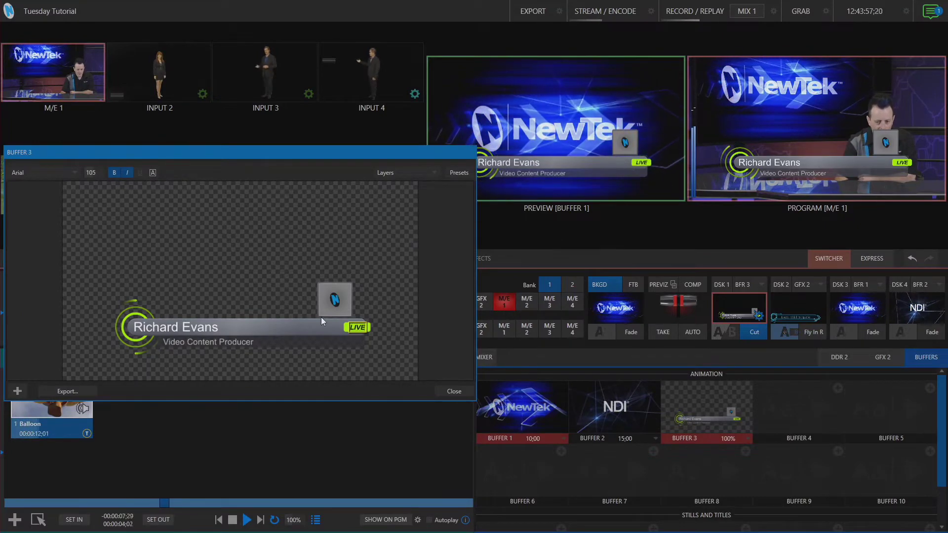
{"action": "left_click", "coordinate": [400, 175]}
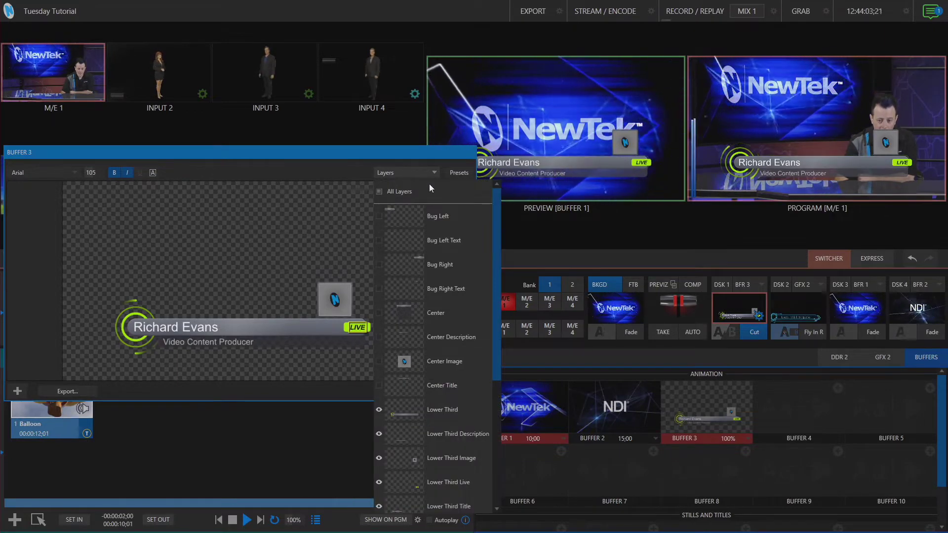
{"action": "mouse_move", "coordinate": [499, 202]}
{"action": "left_mouse_down"}
{"action": "mouse_move", "coordinate": [495, 387]}
{"action": "mouse_move", "coordinate": [491, 202]}
{"action": "left_mouse_up"}
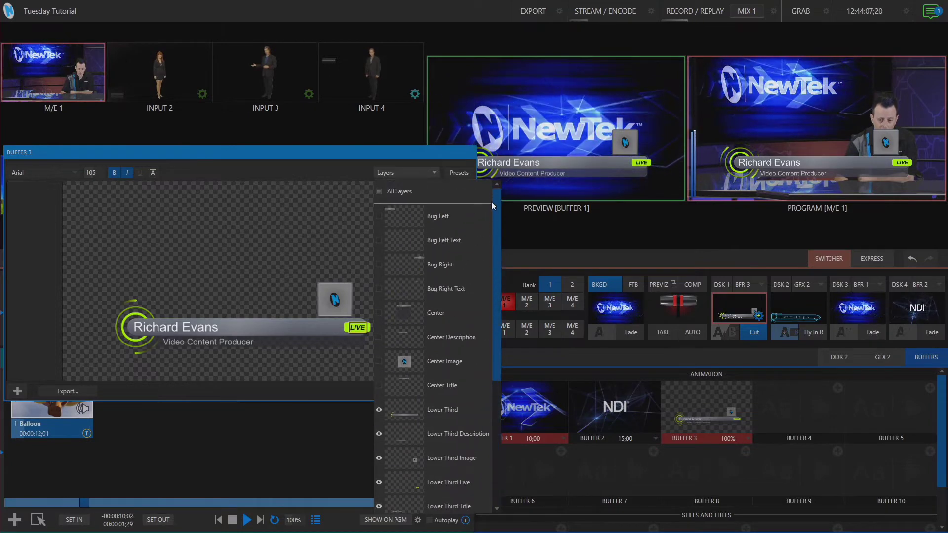
{"action": "left_click", "coordinate": [450, 218]}
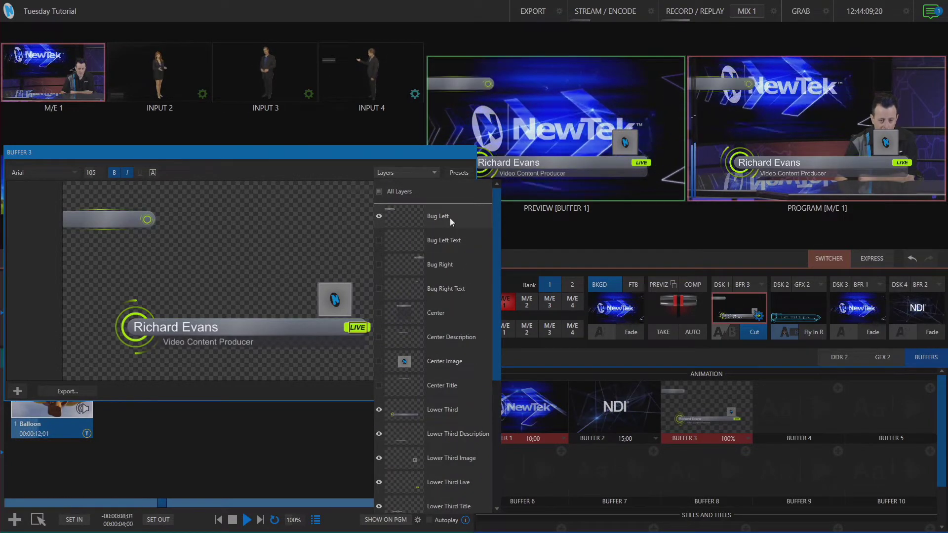
{"action": "left_click", "coordinate": [456, 240]}
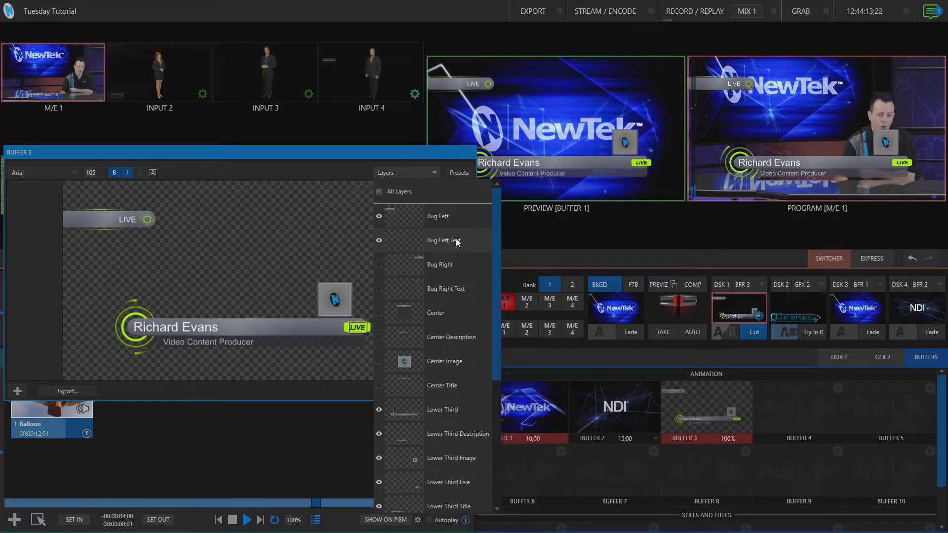
{"action": "left_click", "coordinate": [456, 240]}
{"action": "left_click", "coordinate": [451, 215]}
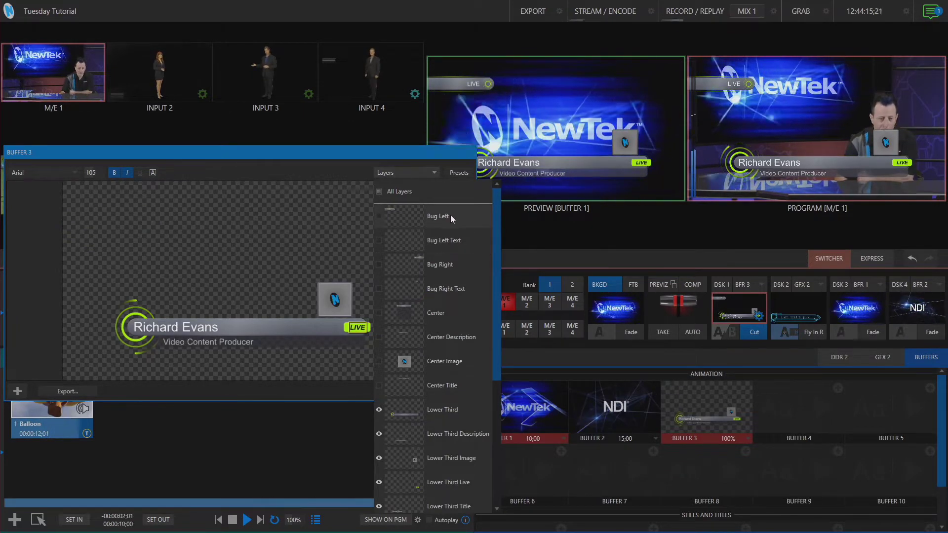
Hide the Lower Third Image layer in the title and close the layer list
{"action": "left_click_drag", "start_coordinate": [495, 242], "coordinate": [496, 323]}
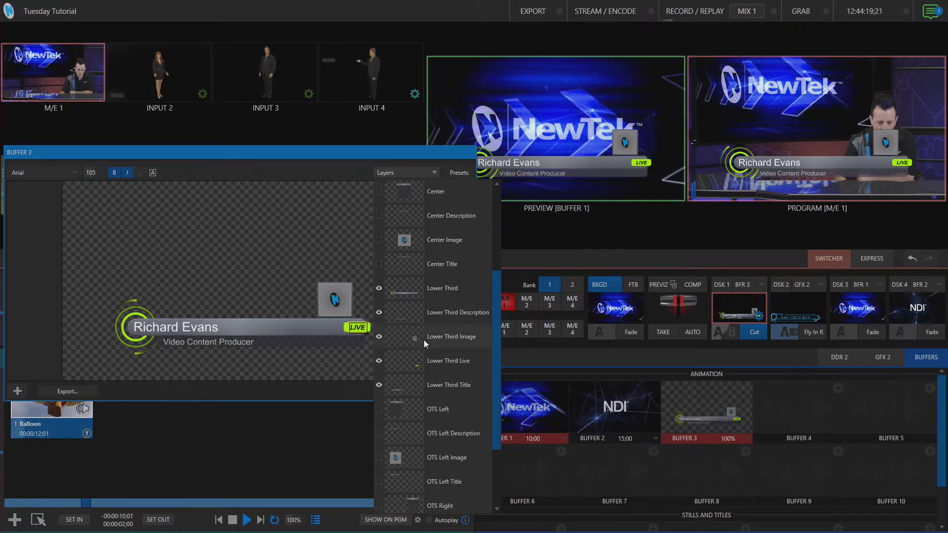
{"action": "left_click", "coordinate": [380, 337]}
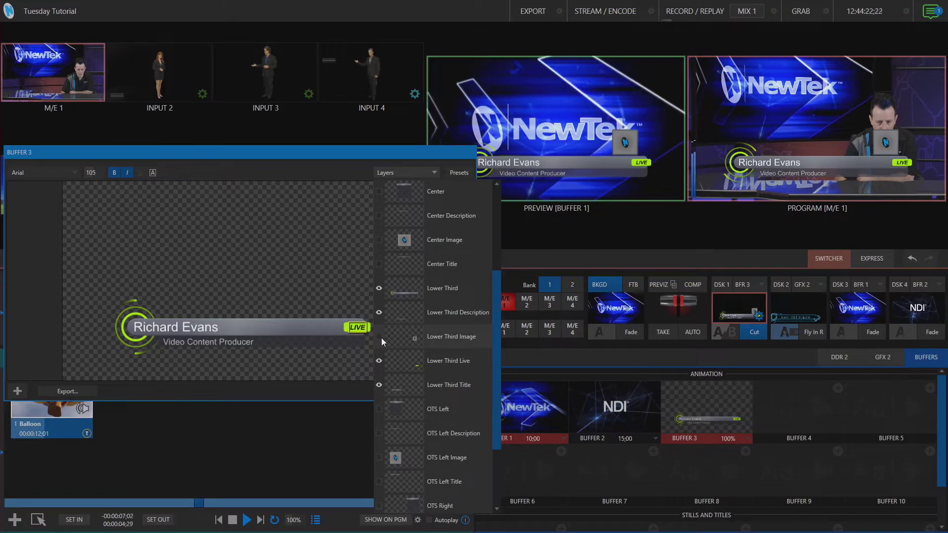
{"action": "left_click", "coordinate": [326, 153]}
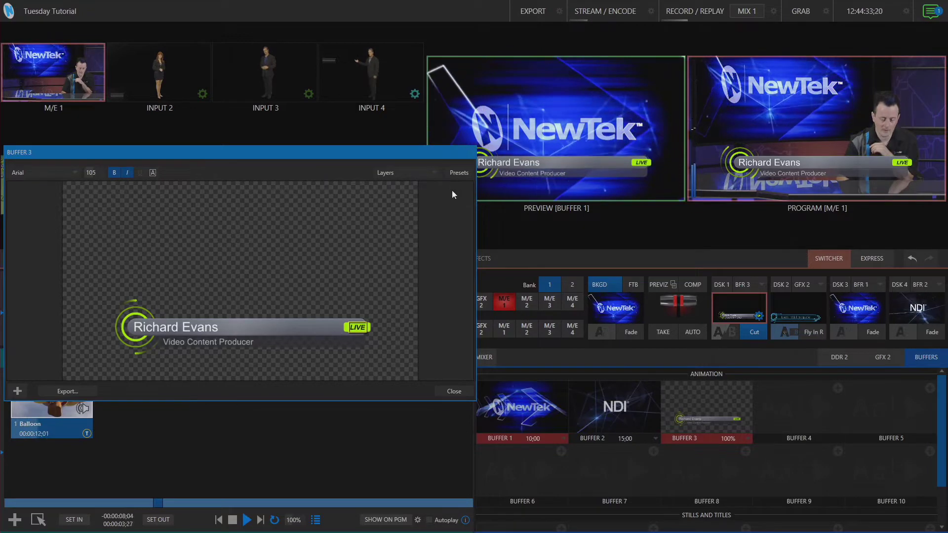
Save the visible layers as layer preset 16, named with the presenter's first name plus "lower third", and test it by switching to Bug Right and back
{"action": "left_click", "coordinate": [458, 173]}
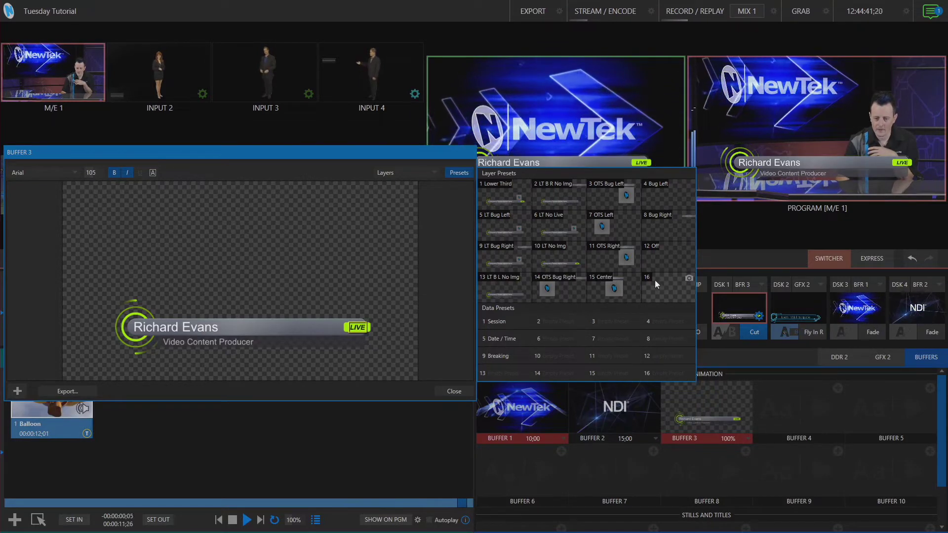
{"action": "left_click", "coordinate": [689, 278]}
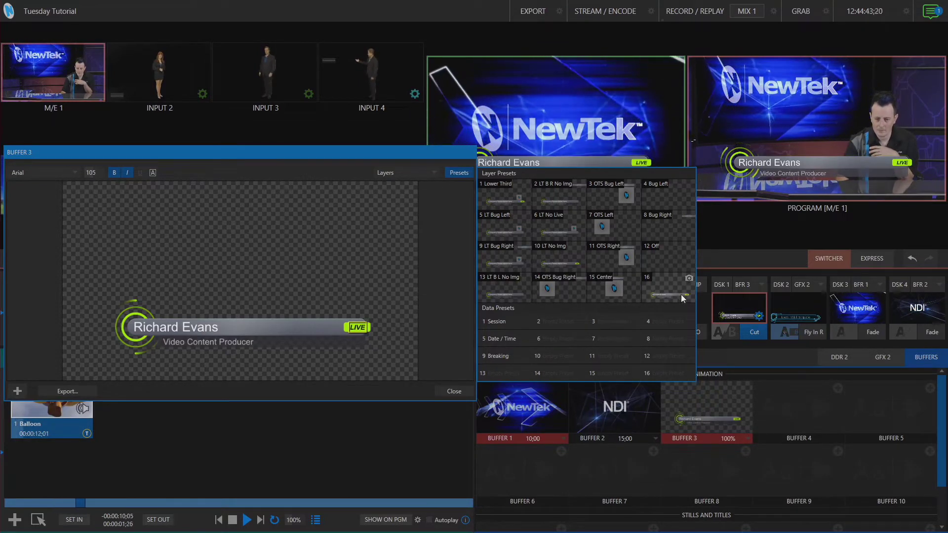
{"action": "right_click", "coordinate": [667, 286]}
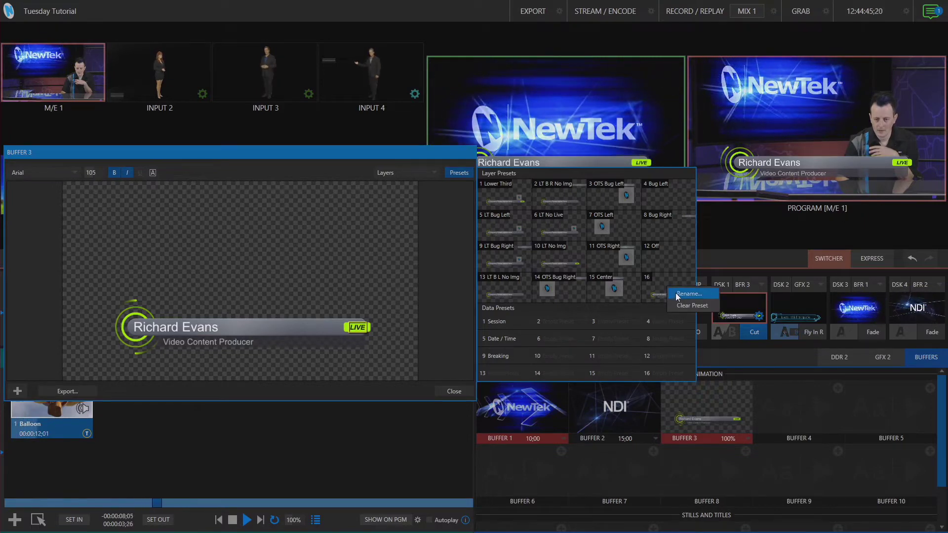
{"action": "key", "text": "Escape"}
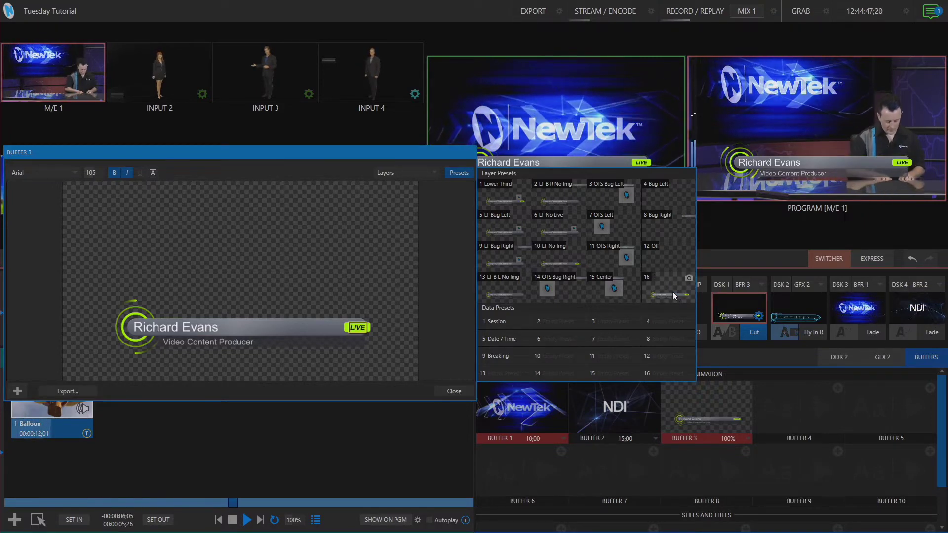
{"action": "type", "text": "richard lowe"}
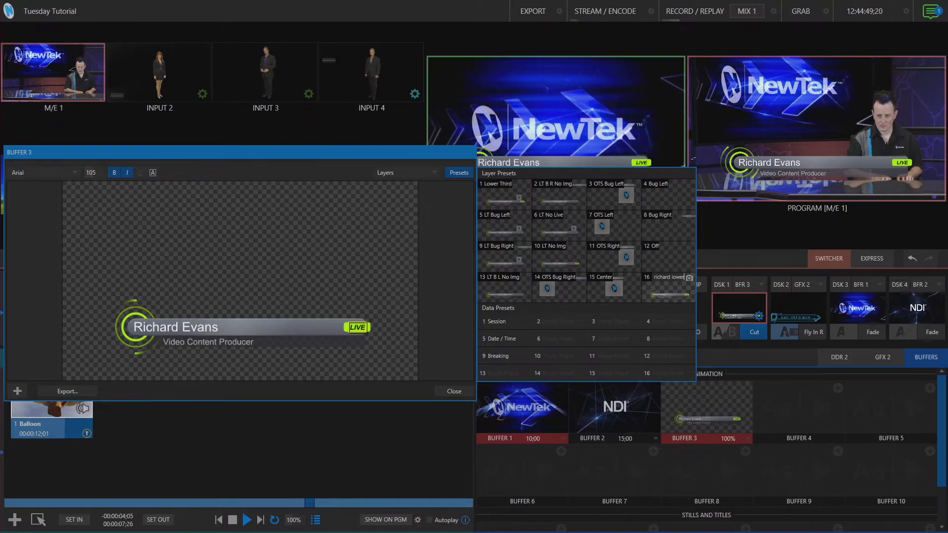
{"action": "type", "text": "r third"}
{"action": "key", "text": "Return"}
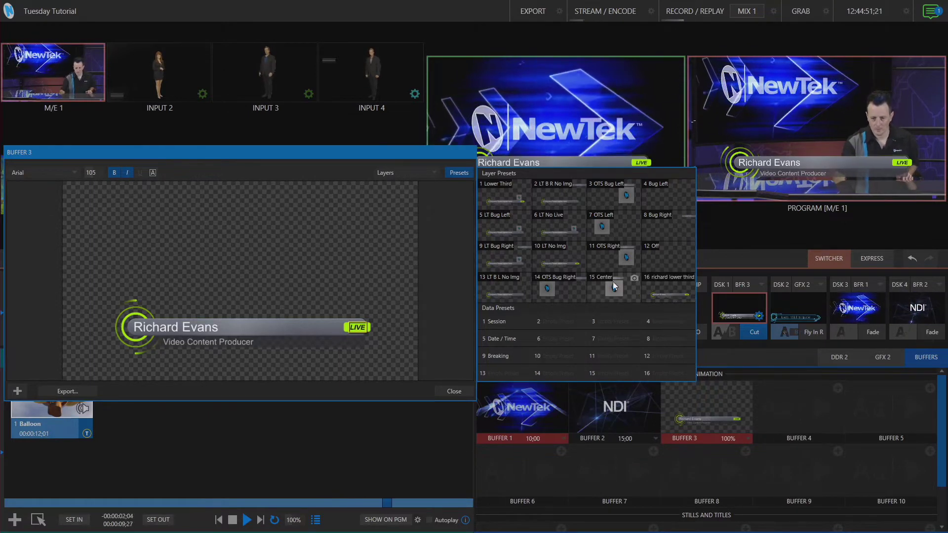
{"action": "left_click", "coordinate": [668, 227]}
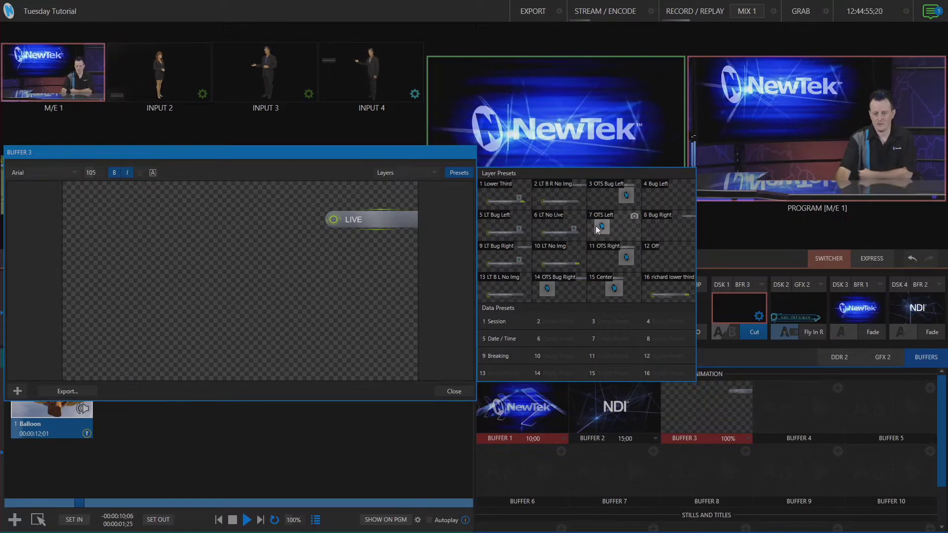
{"action": "left_click", "coordinate": [661, 292]}
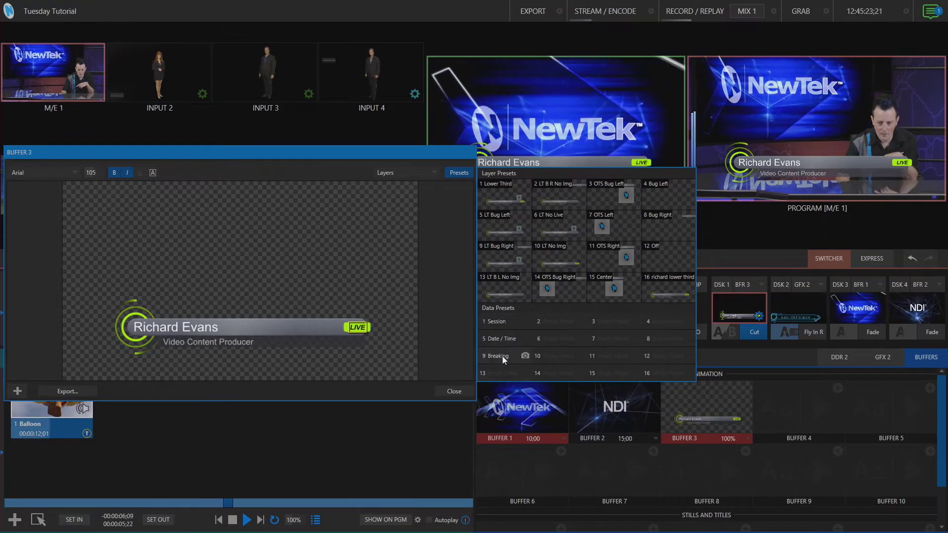
Save the title's current text as data preset 2 and rename it with the presenter's first name
{"action": "left_click", "coordinate": [580, 321]}
{"action": "right_click", "coordinate": [558, 321]}
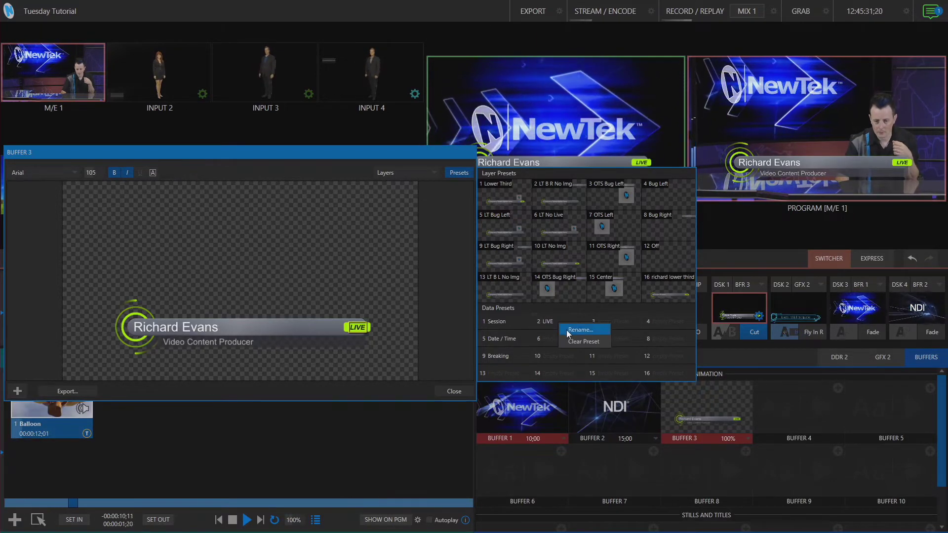
{"action": "left_click", "coordinate": [567, 330]}
{"action": "type", "text": "Richard"}
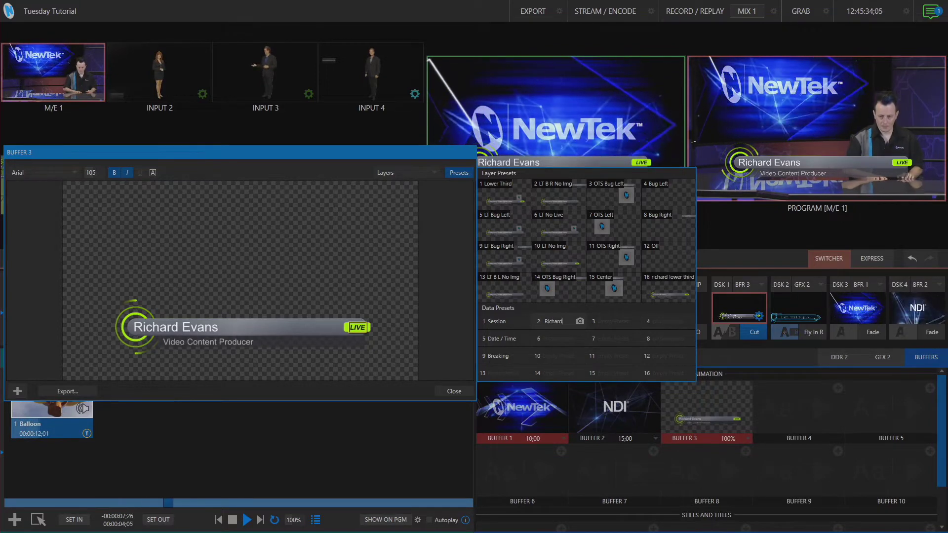
{"action": "key", "text": "Return"}
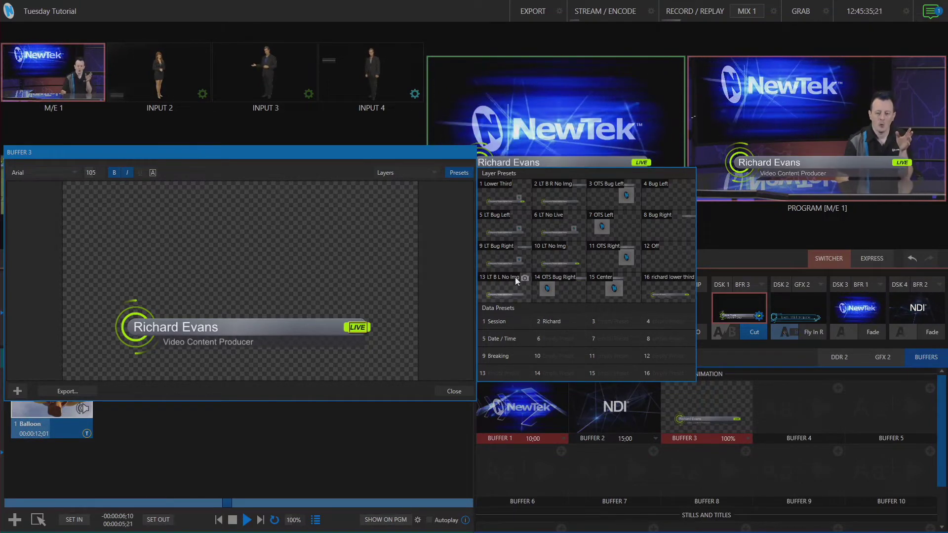
Recall the LT No Live layer preset and the Date / Time and Breaking data presets, and return to data preset 2
{"action": "left_click", "coordinate": [559, 227]}
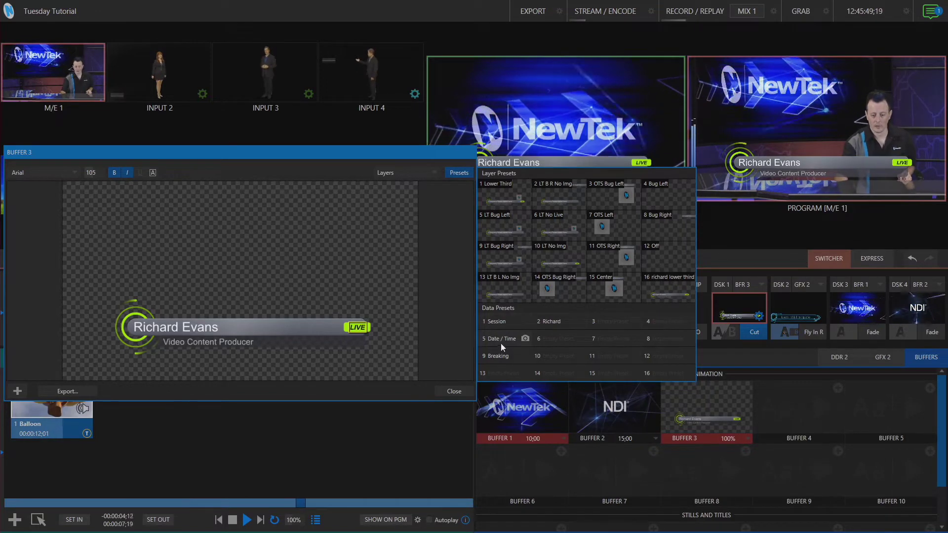
{"action": "left_click", "coordinate": [495, 339]}
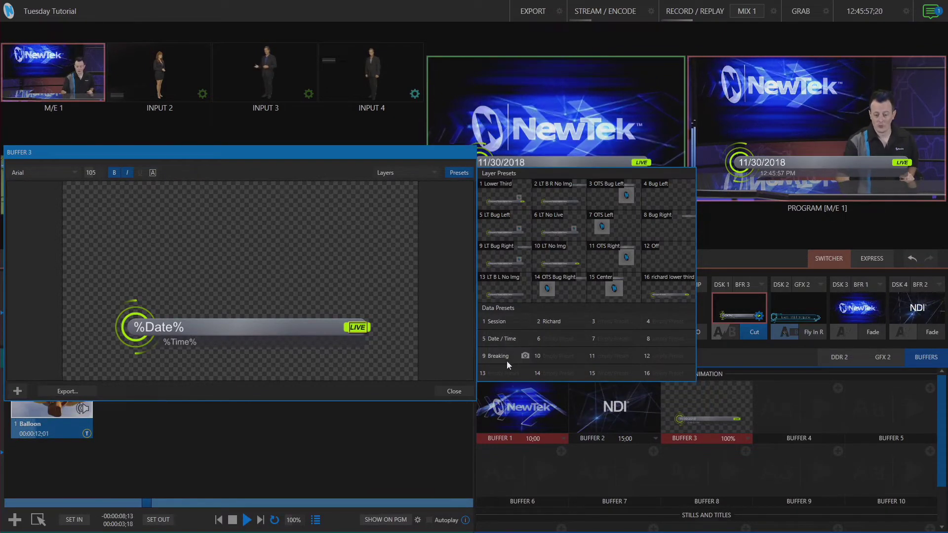
{"action": "left_click", "coordinate": [503, 356]}
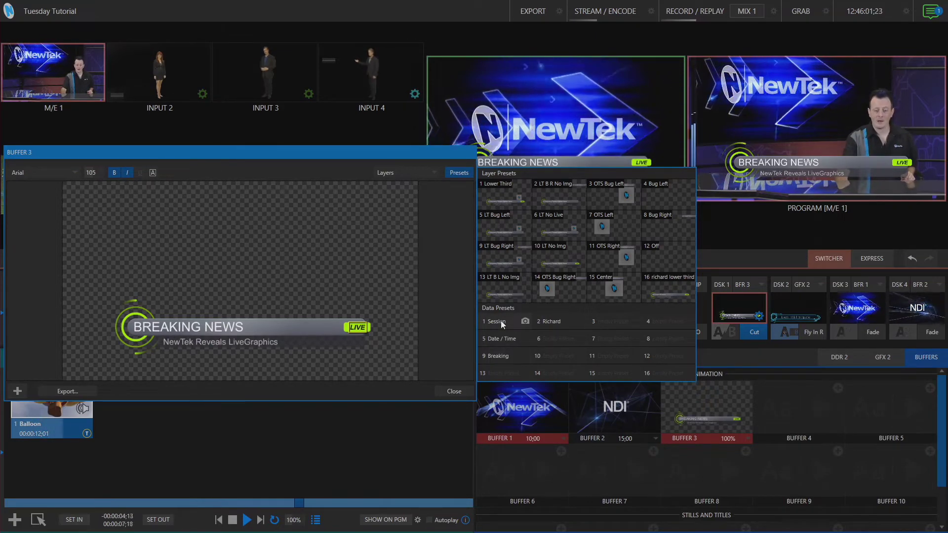
{"action": "left_click", "coordinate": [557, 323]}
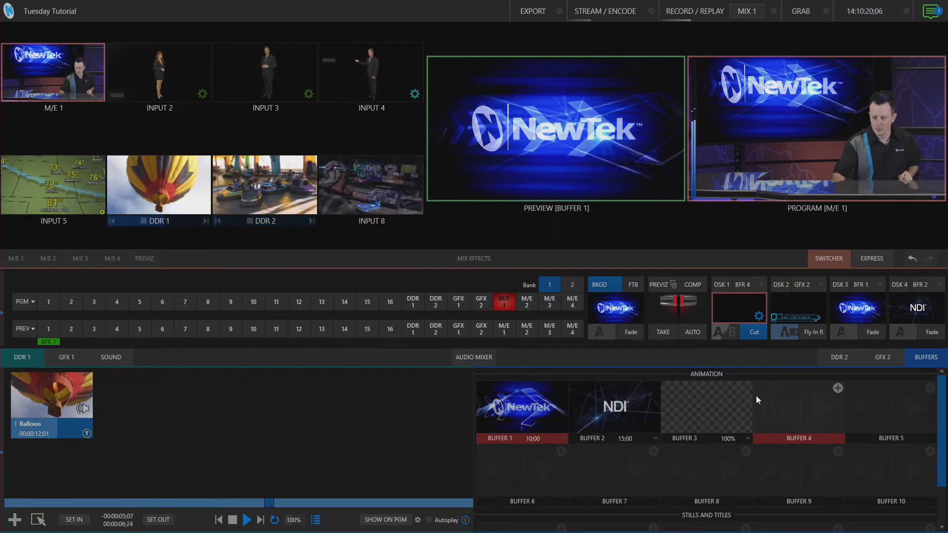
Load the Storm Warning LiveGraphics title from the Samples collection into Buffer 4
{"action": "left_click", "coordinate": [838, 388]}
{"action": "scroll", "coordinate": [406, 318], "scroll_direction": "down", "scroll_amount": 3}
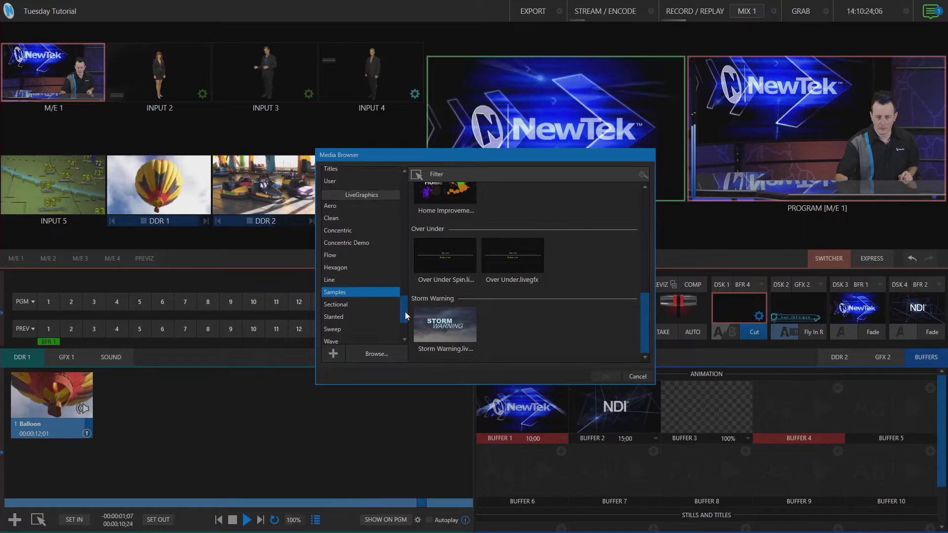
{"action": "scroll", "coordinate": [406, 319], "scroll_direction": "up", "scroll_amount": 1}
{"action": "left_click", "coordinate": [355, 185]}
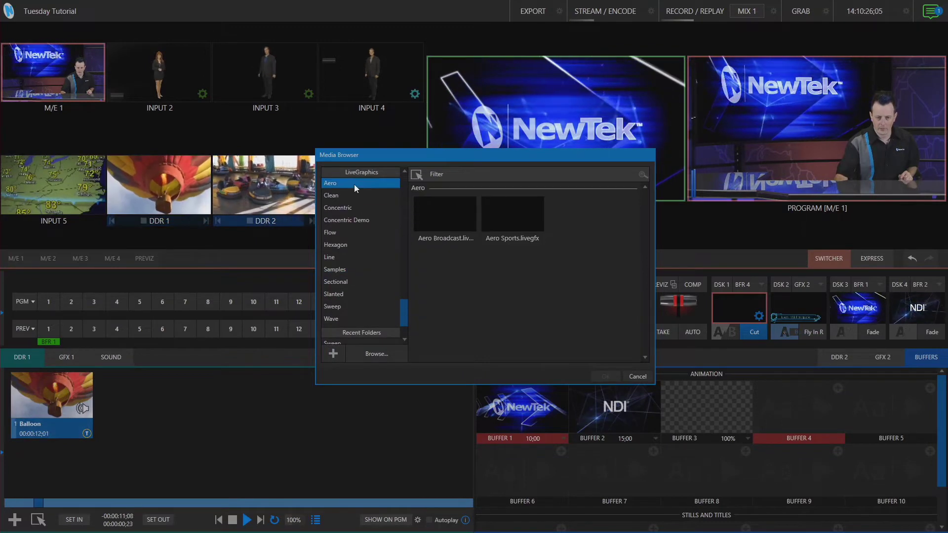
{"action": "left_click", "coordinate": [357, 270]}
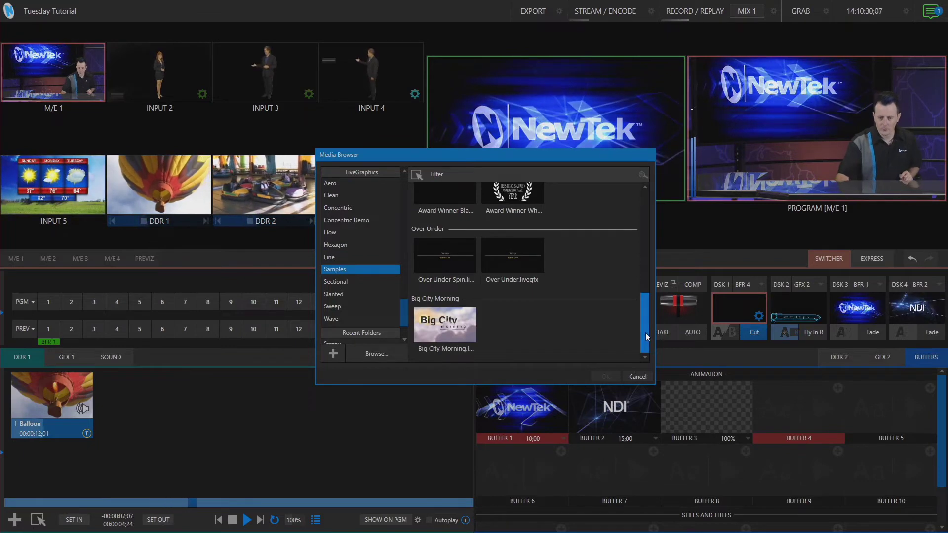
{"action": "scroll", "coordinate": [628, 277], "scroll_direction": "up", "scroll_amount": 2}
{"action": "scroll", "coordinate": [623, 227], "scroll_direction": "up", "scroll_amount": 2}
{"action": "scroll", "coordinate": [624, 318], "scroll_direction": "down", "scroll_amount": 6}
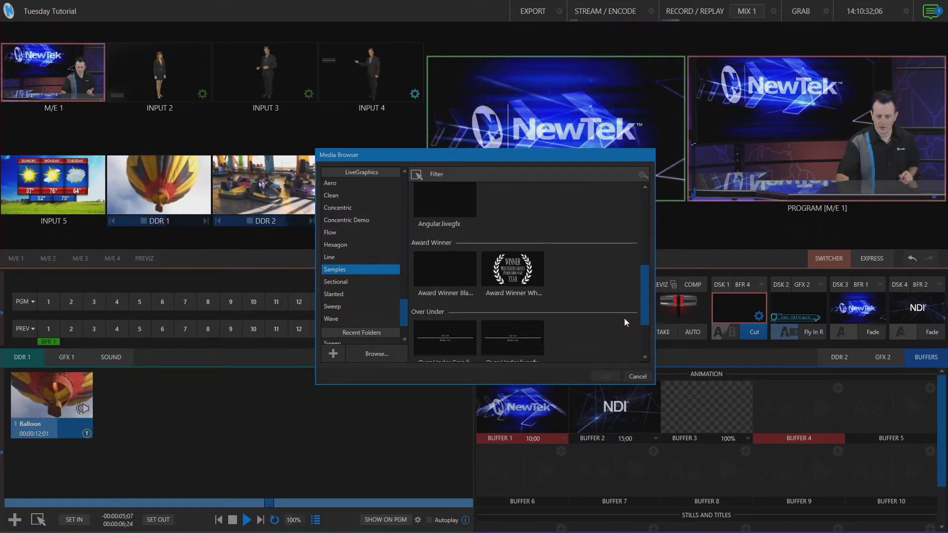
{"action": "scroll", "coordinate": [628, 346], "scroll_direction": "up", "scroll_amount": 8}
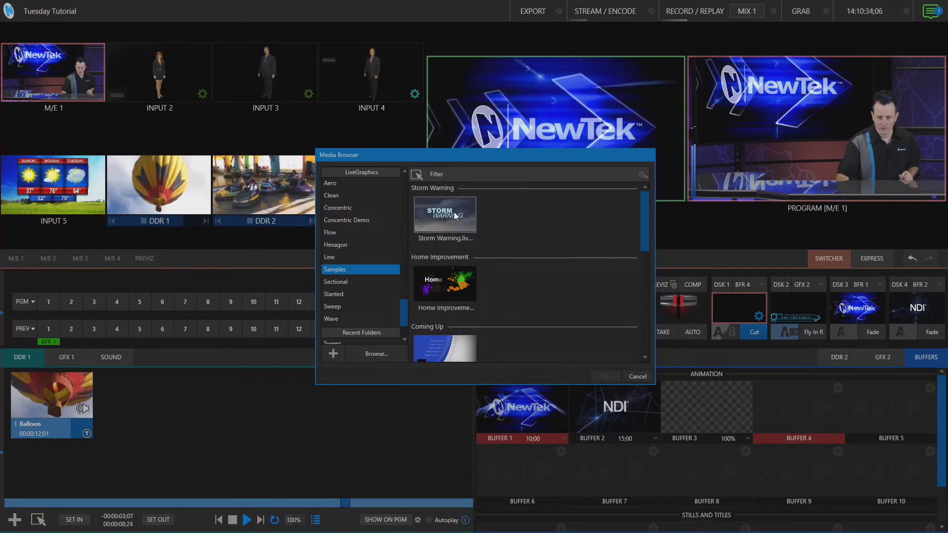
{"action": "left_click", "coordinate": [454, 212]}
{"action": "left_click", "coordinate": [608, 377]}
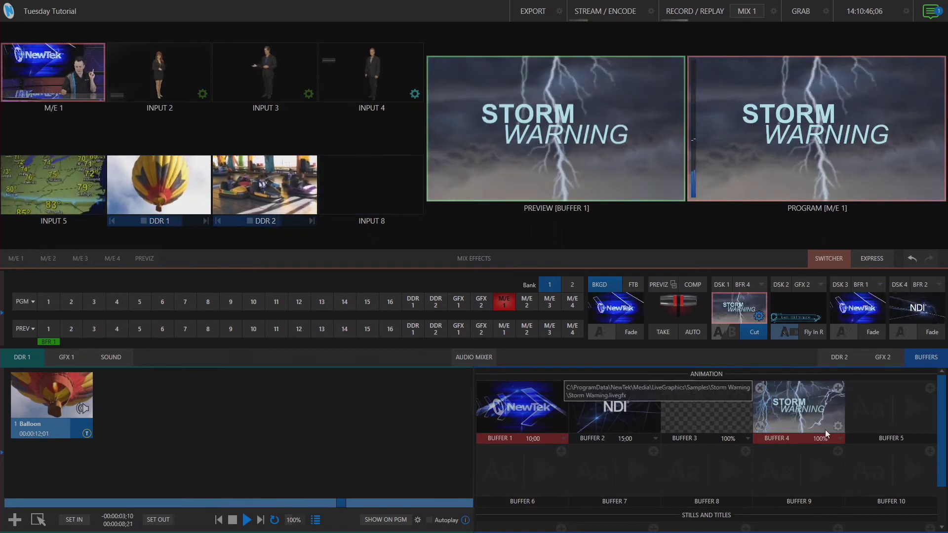
Open Buffer 4's title editor and change the text STORM to "LIVE" and WARNING to "GRAPHICS"
{"action": "left_click", "coordinate": [838, 426]}
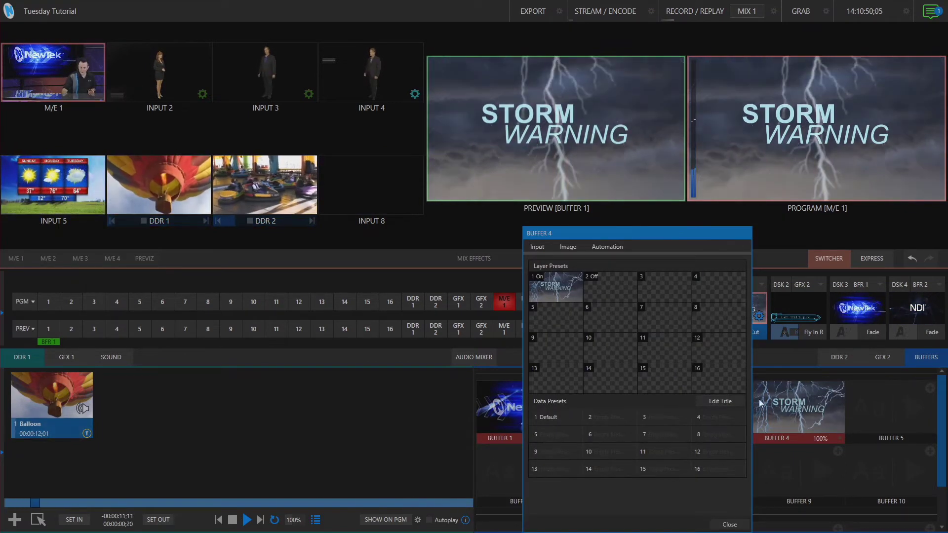
{"action": "left_click", "coordinate": [719, 402]}
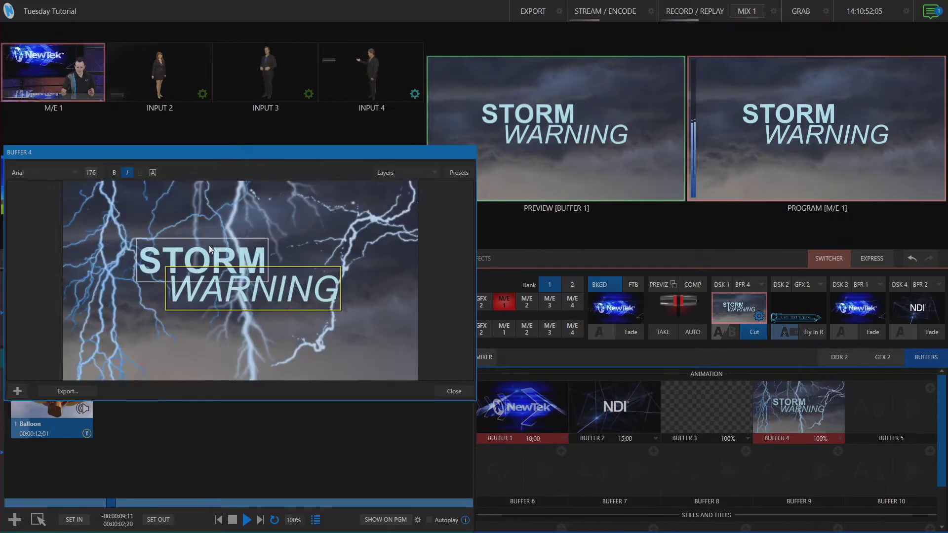
{"action": "double_click", "coordinate": [203, 250]}
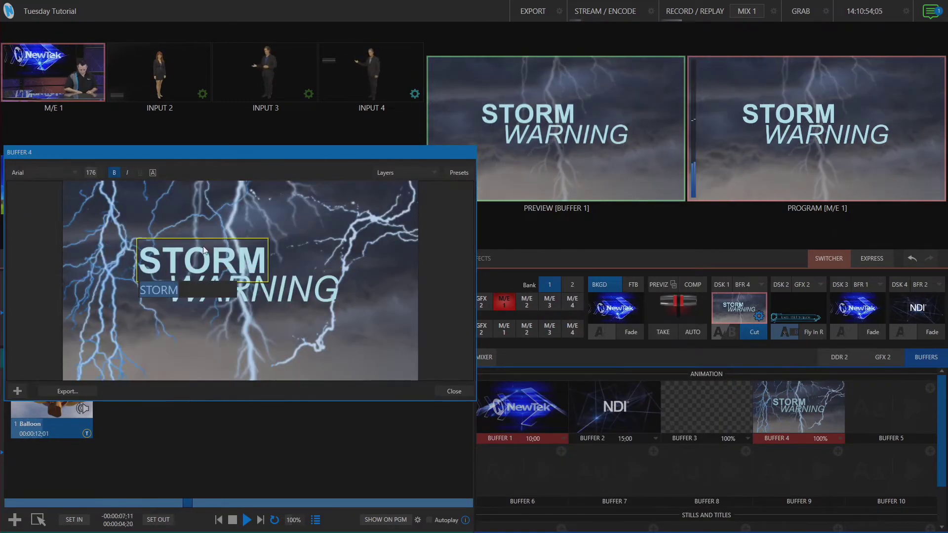
{"action": "key", "text": "Escape"}
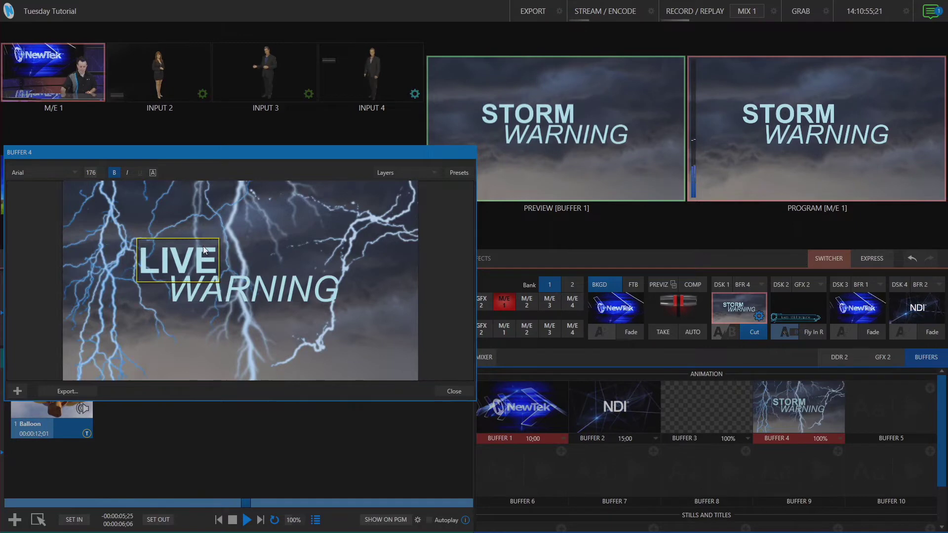
{"action": "double_click", "coordinate": [265, 292]}
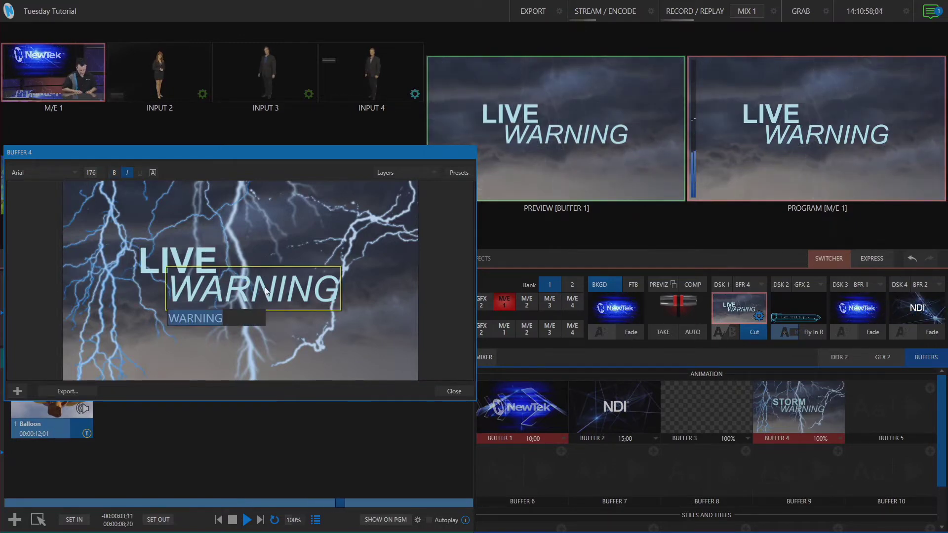
{"action": "type", "text": "GRAPHICS"}
{"action": "key", "text": "Return"}
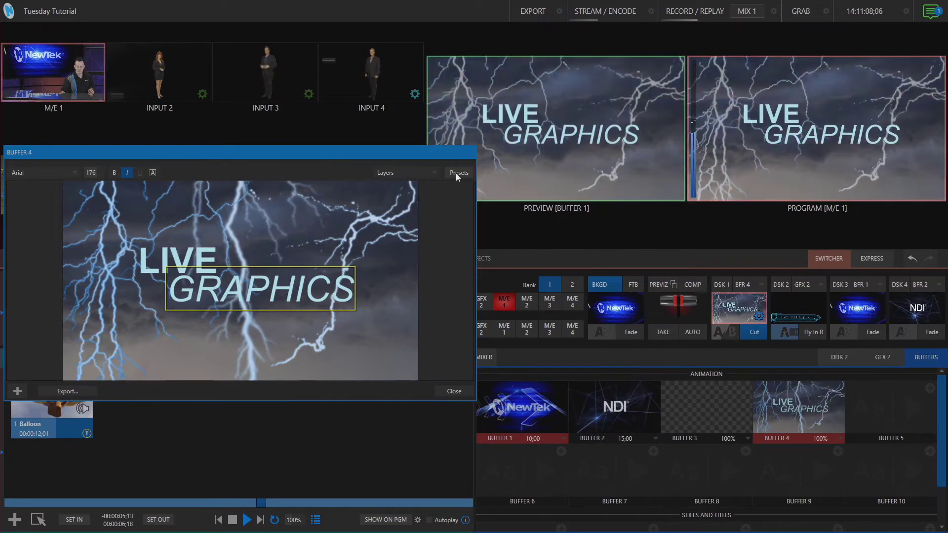
Save the edited text as data preset 5, named "LIVE GRAPHIC", and test it by recalling Default and returning to it
{"action": "left_click", "coordinate": [456, 174]}
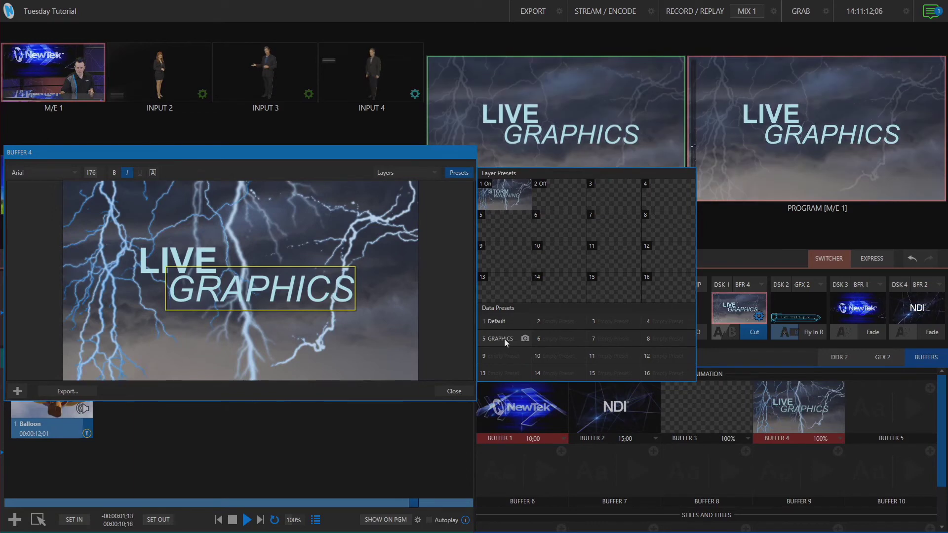
{"action": "right_click", "coordinate": [504, 339]}
{"action": "left_click", "coordinate": [517, 346]}
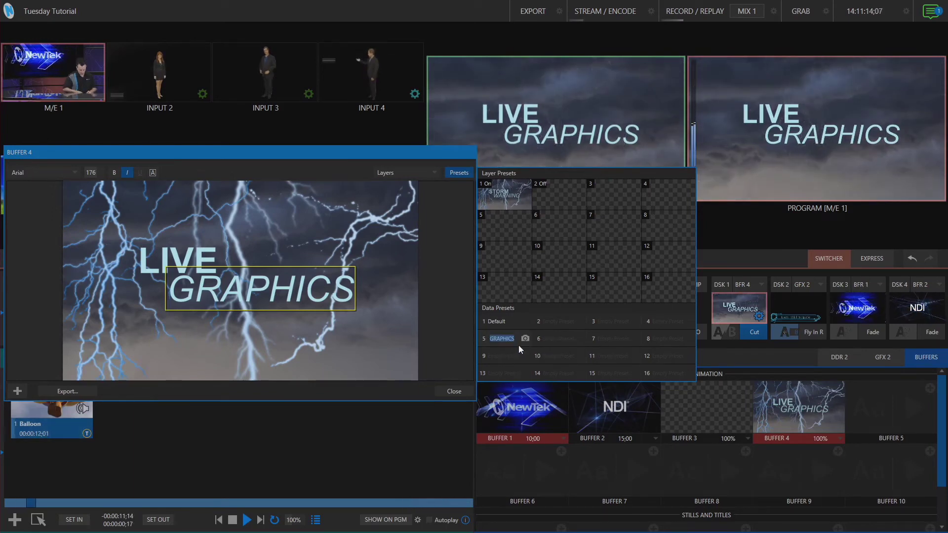
{"action": "type", "text": "LIVE GRAPHIC"}
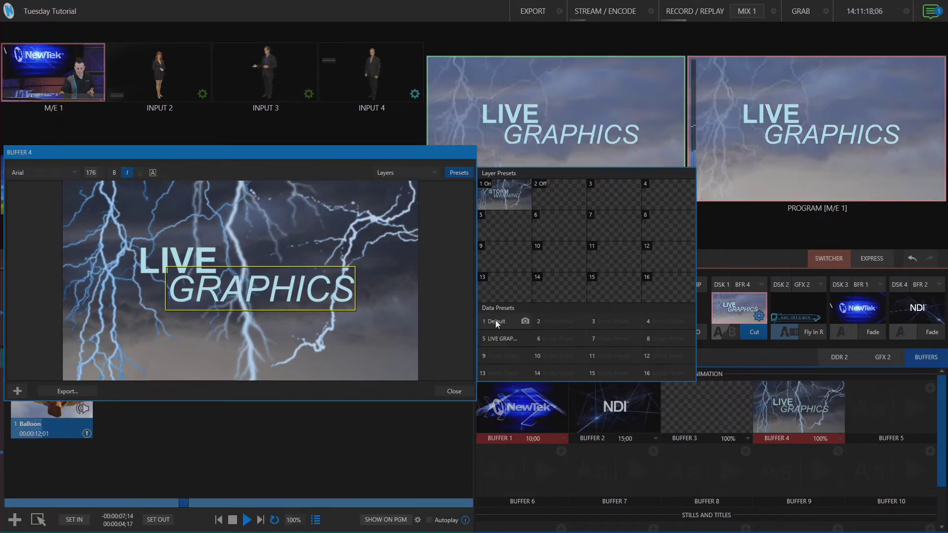
{"action": "left_click", "coordinate": [496, 322]}
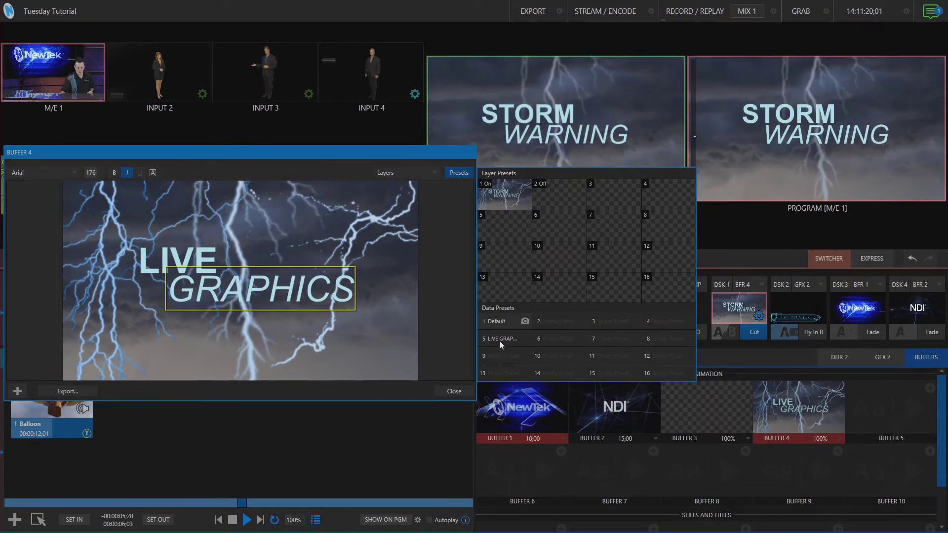
{"action": "left_click", "coordinate": [499, 338]}
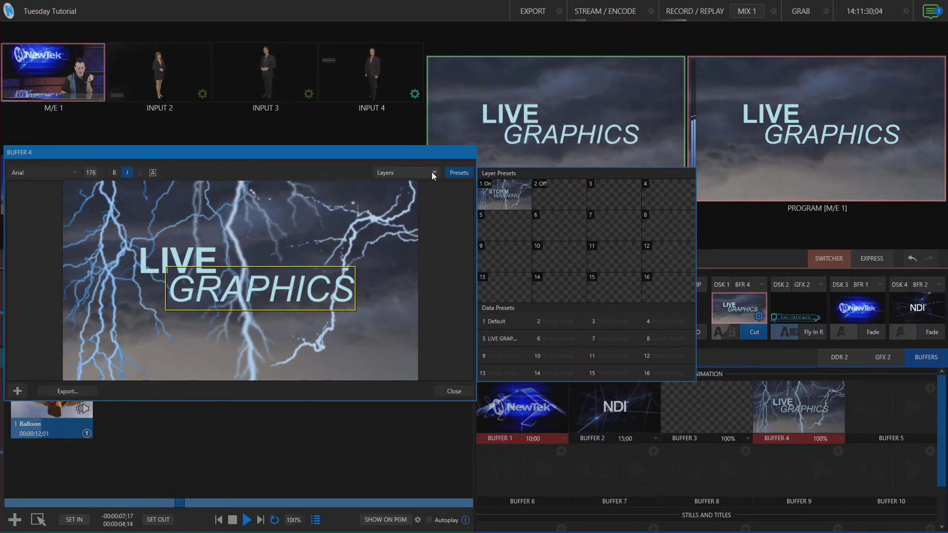
Hide the STORM, WARNING and BG layers and save the remaining lightning bolts as layer preset 3
{"action": "left_click", "coordinate": [432, 172]}
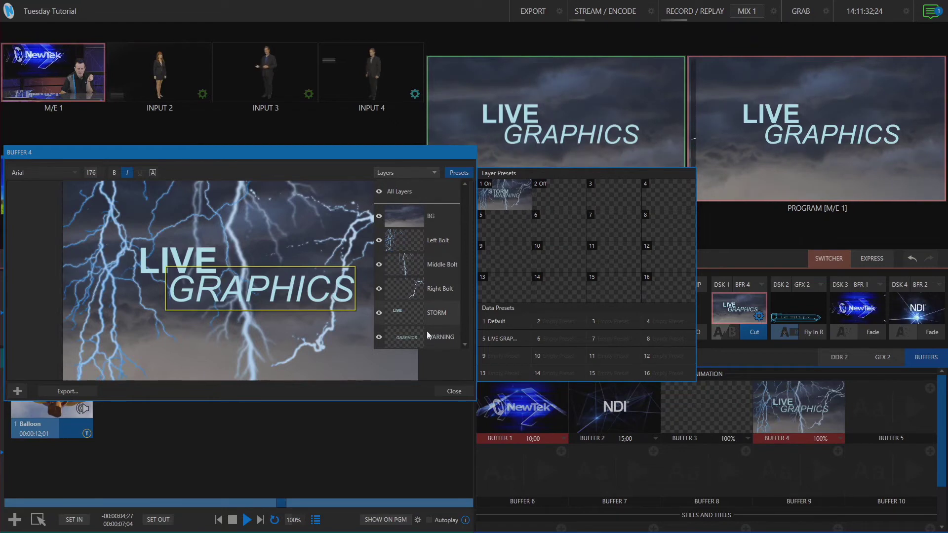
{"action": "left_click", "coordinate": [426, 331]}
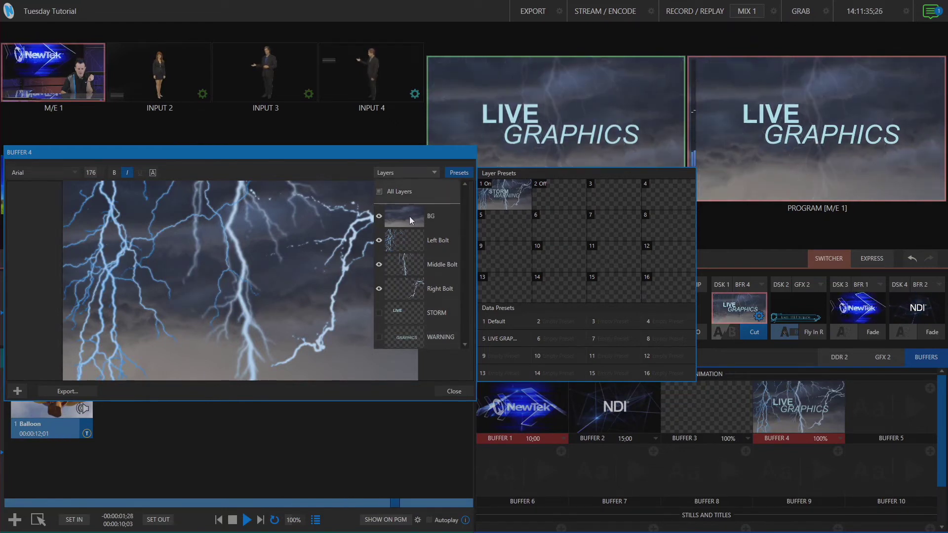
{"action": "left_click", "coordinate": [410, 217]}
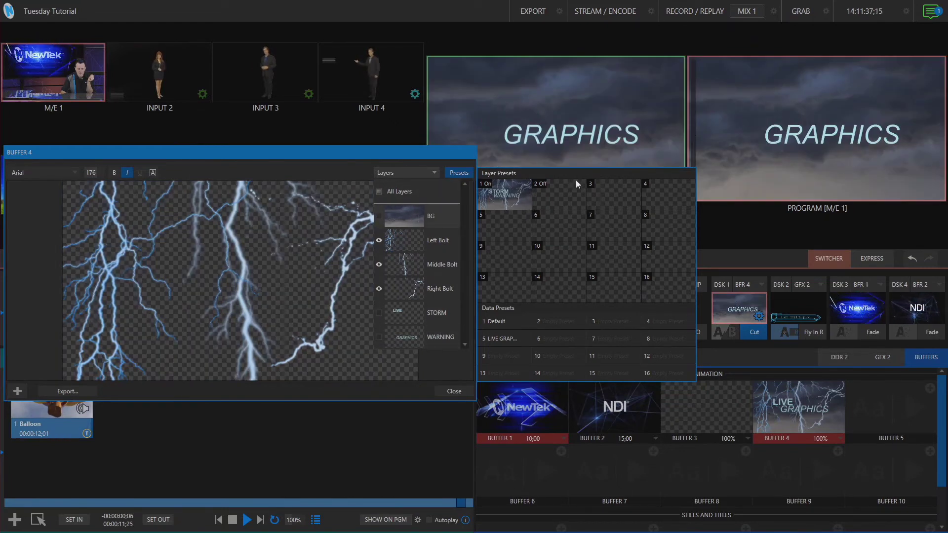
{"action": "left_click", "coordinate": [634, 186]}
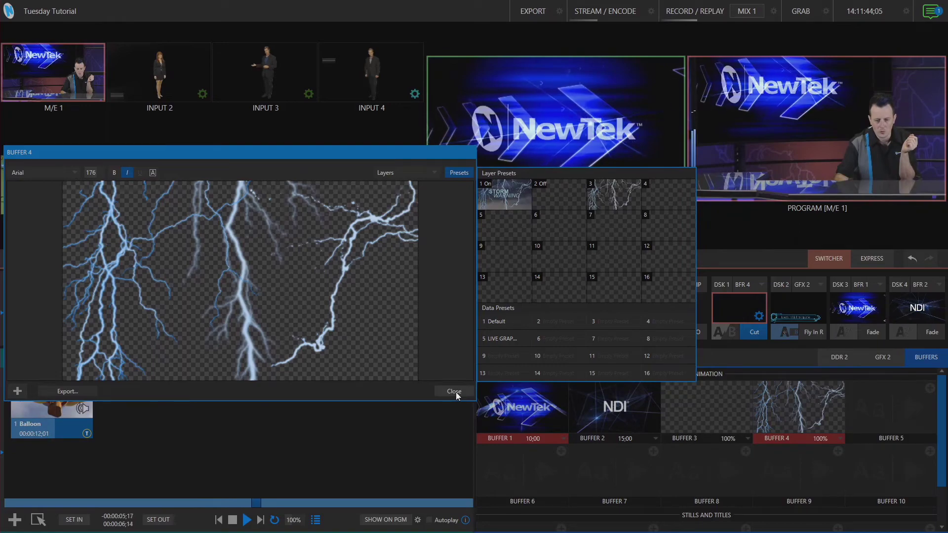